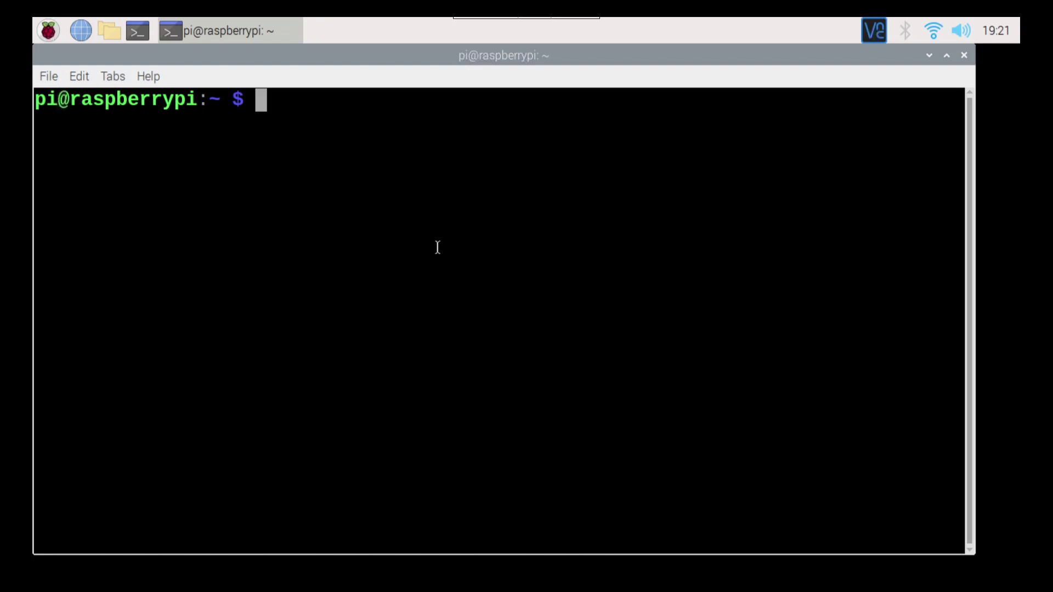
{"action": "type", "text": "sudo apt-get upda"}
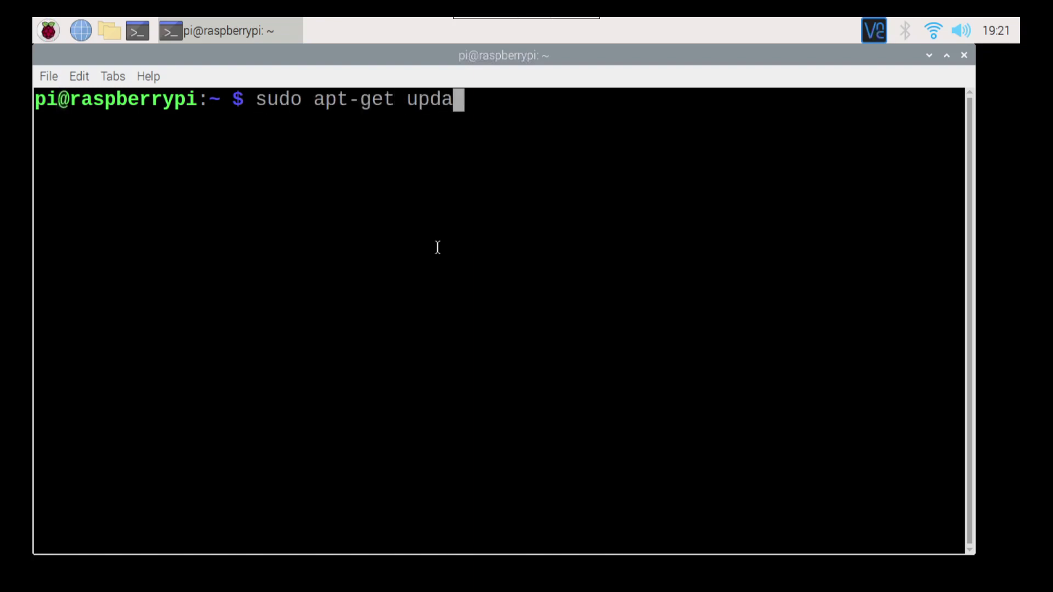
{"action": "type", "text": "te && s"}
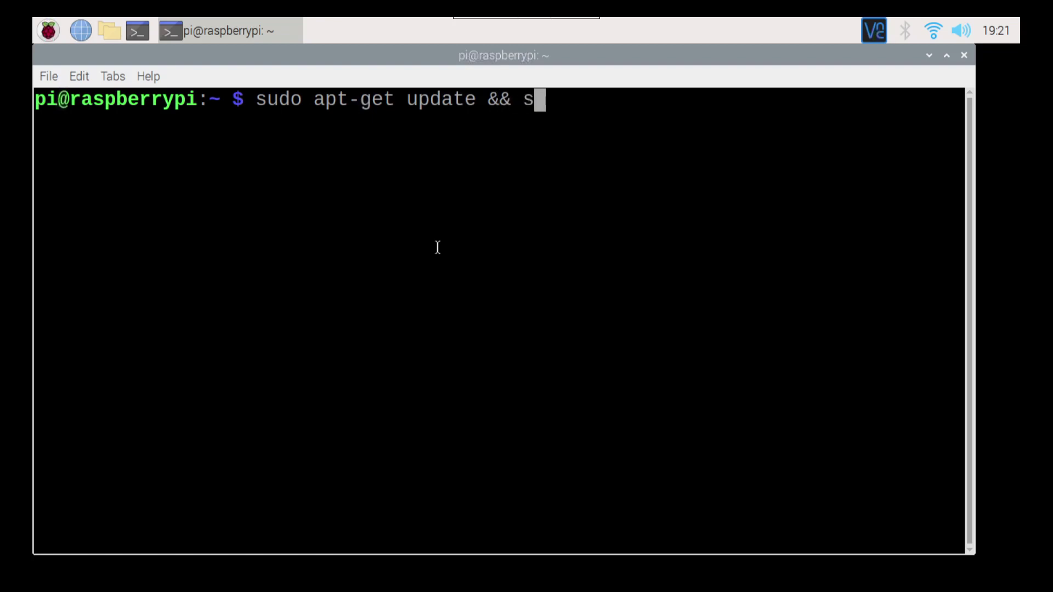
{"action": "type", "text": "udpo"}
Step: Run 'sudo apt-get update && sudo apt-get upgrade -y', then discard the unfinished rpi-update command
{"action": "key", "text": "BackSpace"}
{"action": "key", "text": "BackSpace"}
{"action": "type", "text": "o apt"}
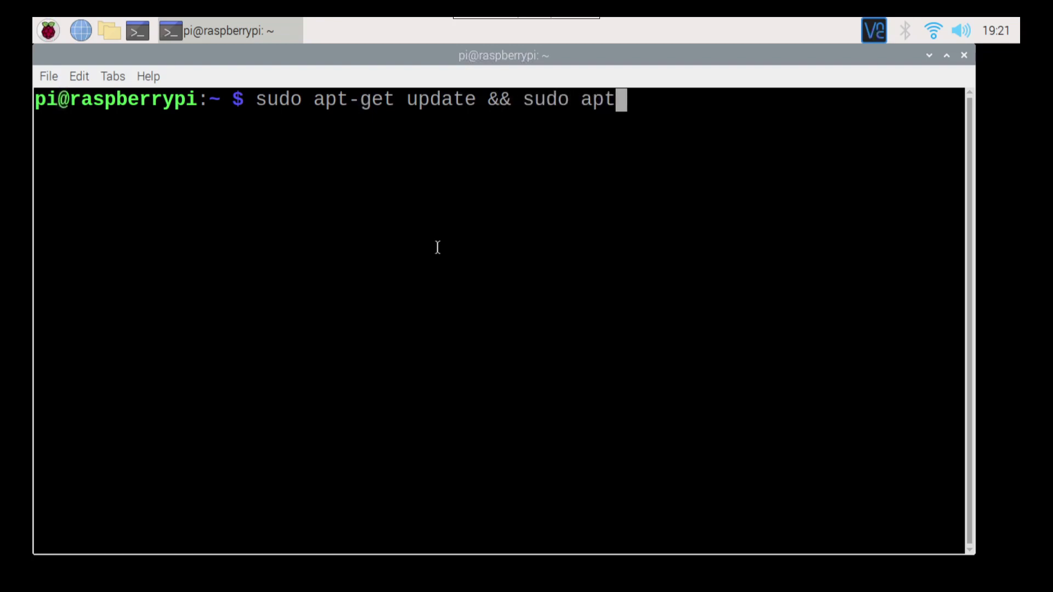
{"action": "type", "text": "-get ugpr"}
{"action": "key", "text": "BackSpace"}
{"action": "key", "text": "BackSpace"}
{"action": "key", "text": "BackSpace"}
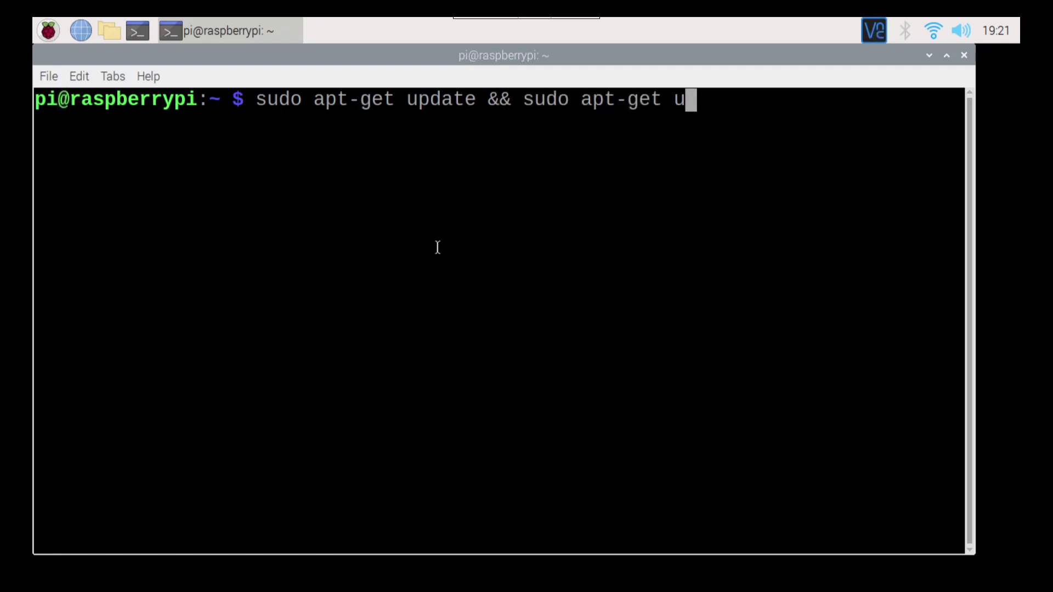
{"action": "type", "text": "pgra"}
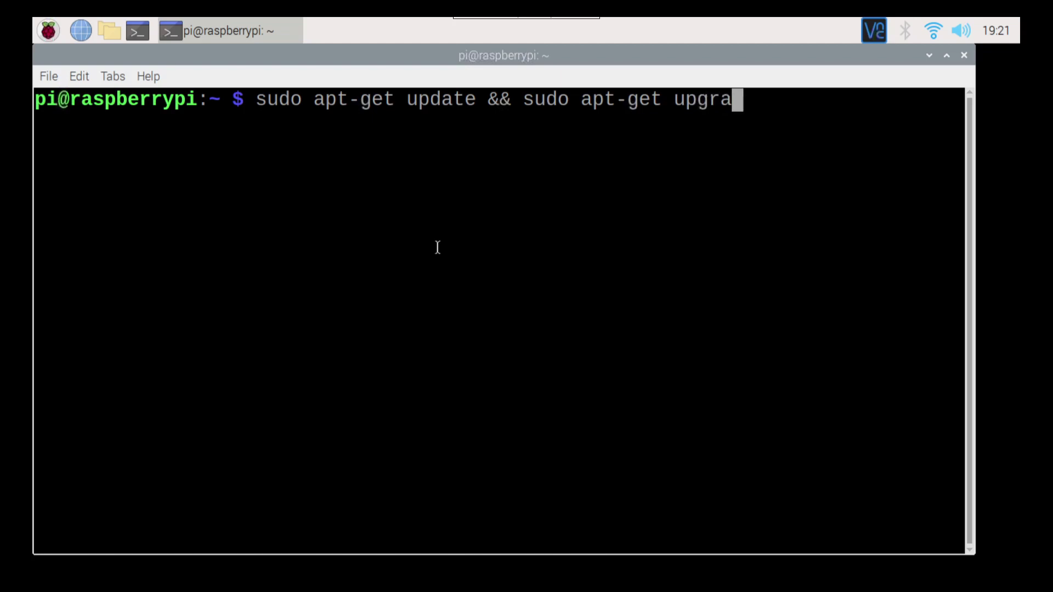
{"action": "type", "text": "de -y"}
{"action": "key", "text": "Return"}
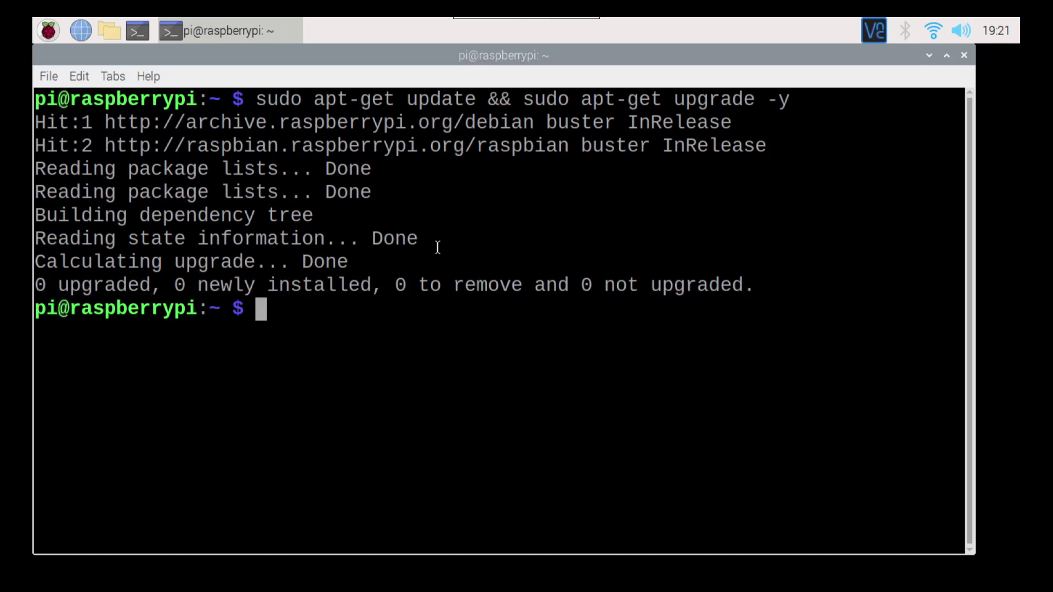
{"action": "type", "text": "s"}
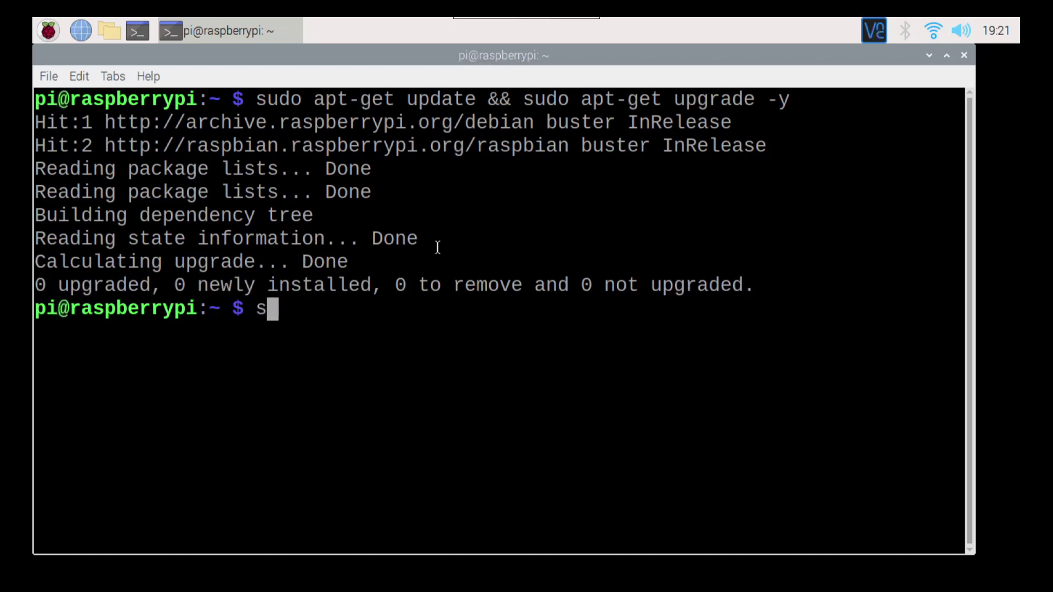
{"action": "type", "text": "udo rpi"}
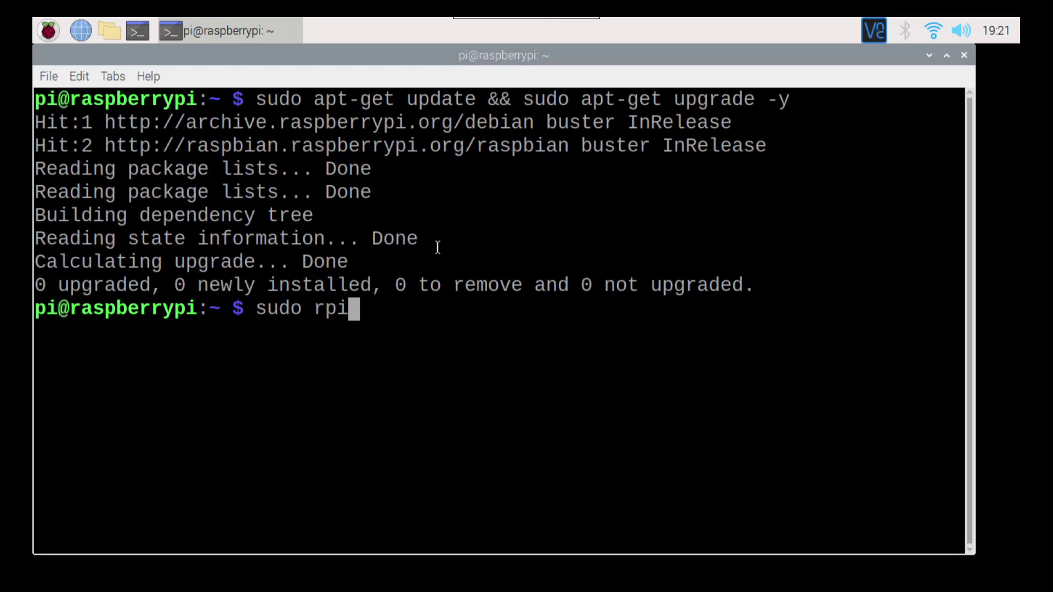
{"action": "type", "text": "-update"}
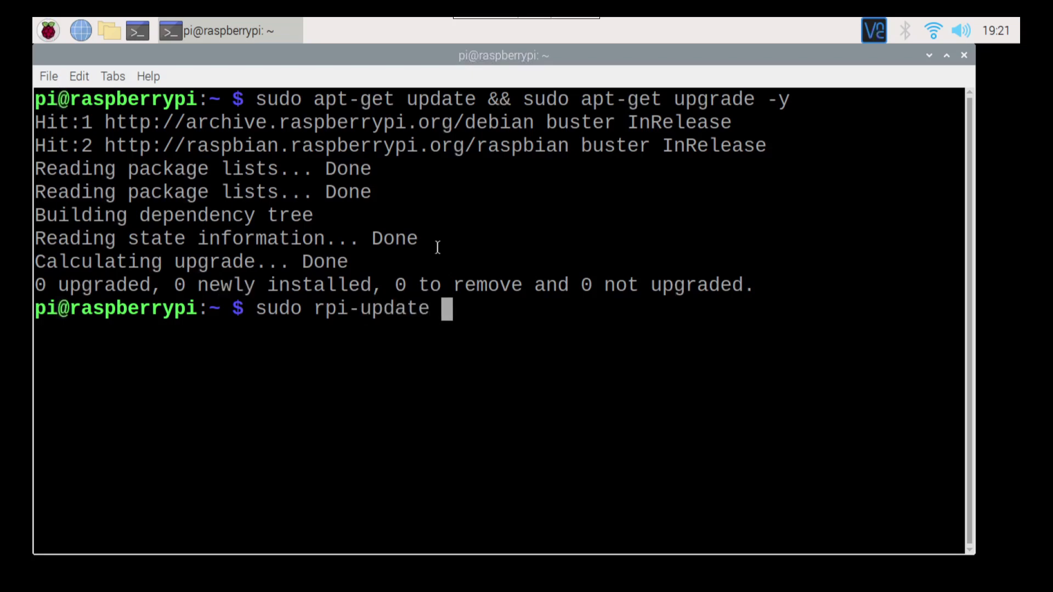
{"action": "key", "text": "BackSpace"}
{"action": "key", "text": "BackSpace"}
{"action": "key", "text": "BackSpace"}
{"action": "key", "text": "BackSpace"}
{"action": "key", "text": "BackSpace"}
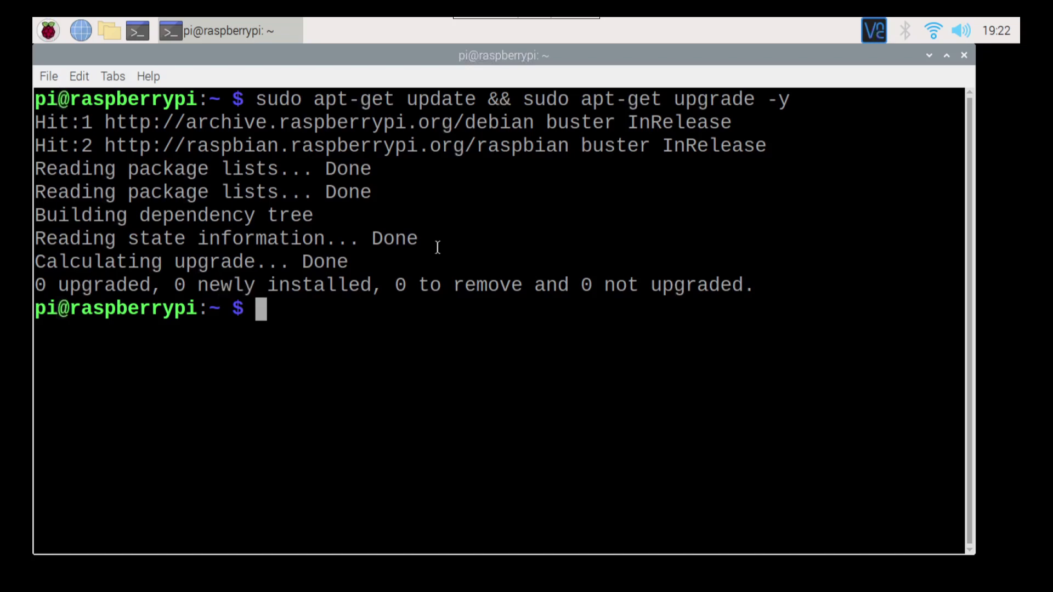
{"action": "type", "text": "clear"}
{"action": "key", "text": "Return"}
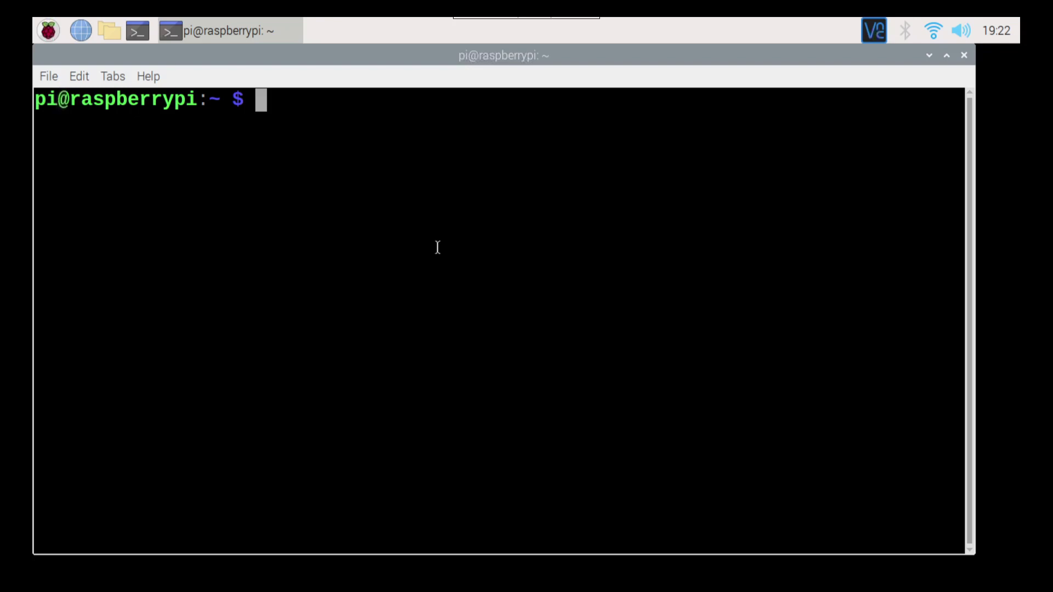
{"action": "type", "text": "git"}
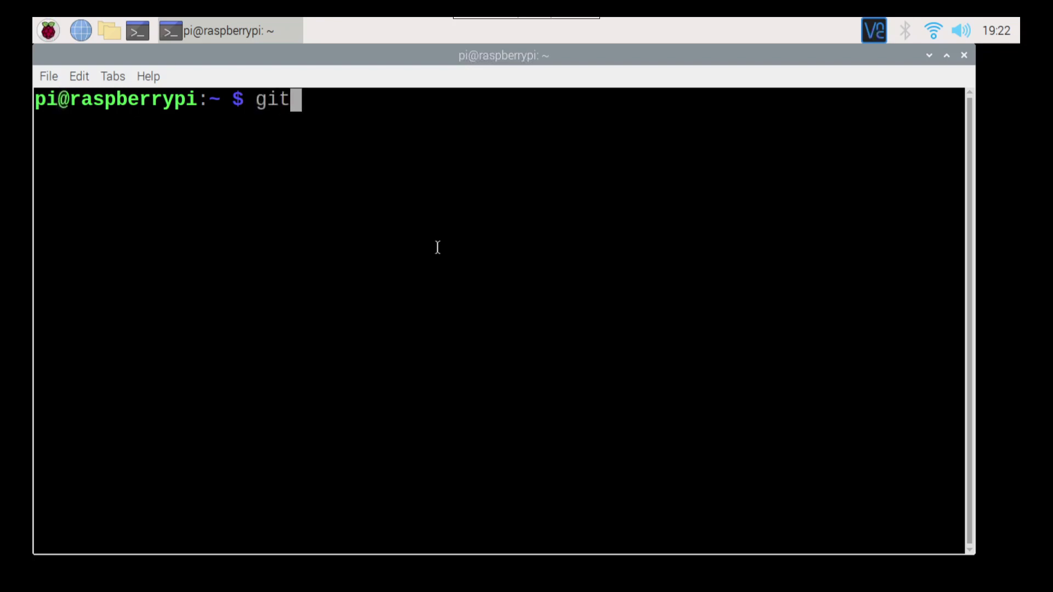
{"action": "type", "text": " cl"}
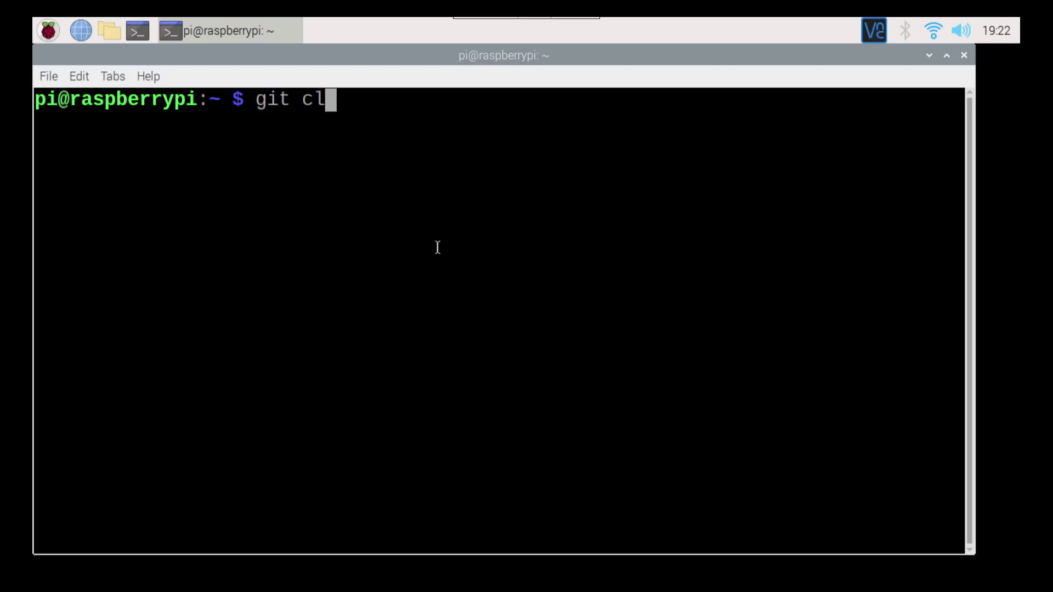
{"action": "type", "text": "one htt[p"}
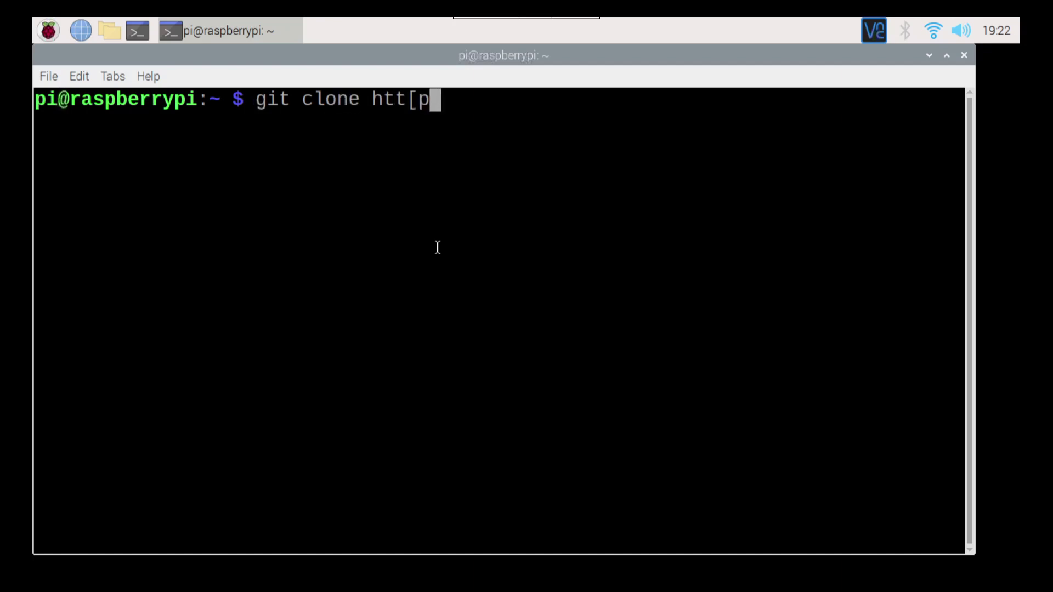
{"action": "key", "text": "BackSpace"}
{"action": "key", "text": "BackSpace"}
{"action": "type", "text": "ps:"}
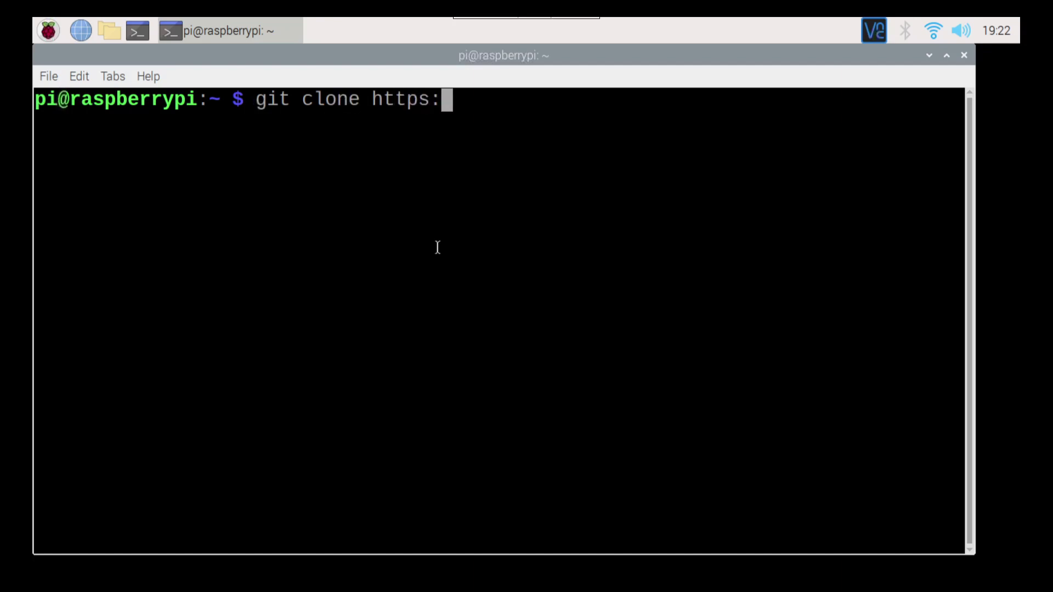
{"action": "type", "text": "//gitb"}
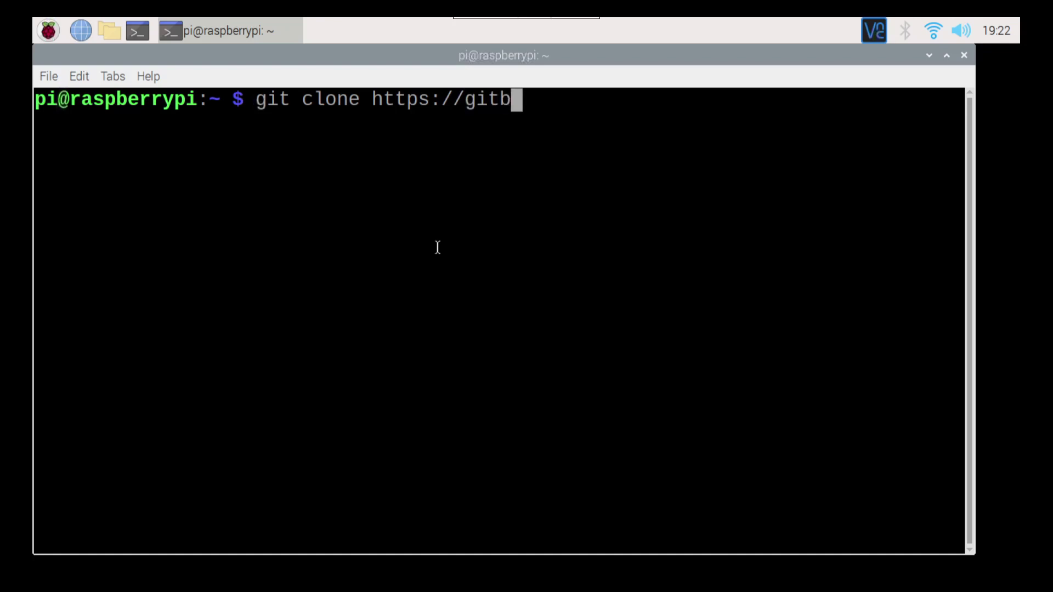
{"action": "key", "text": "BackSpace"}
{"action": "type", "text": "hub.com/"}
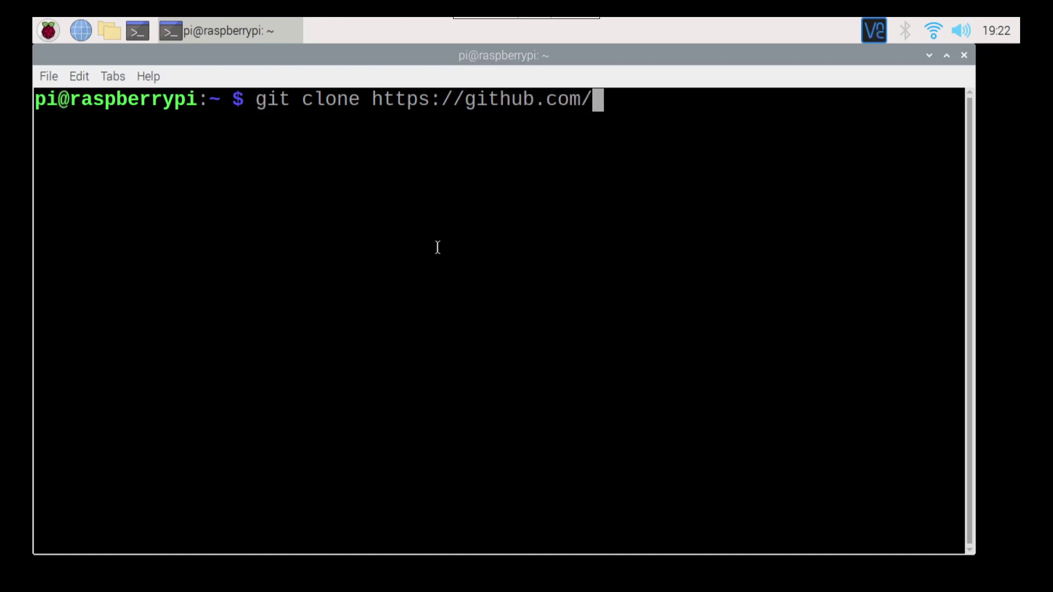
{"action": "type", "text": "Bot"}
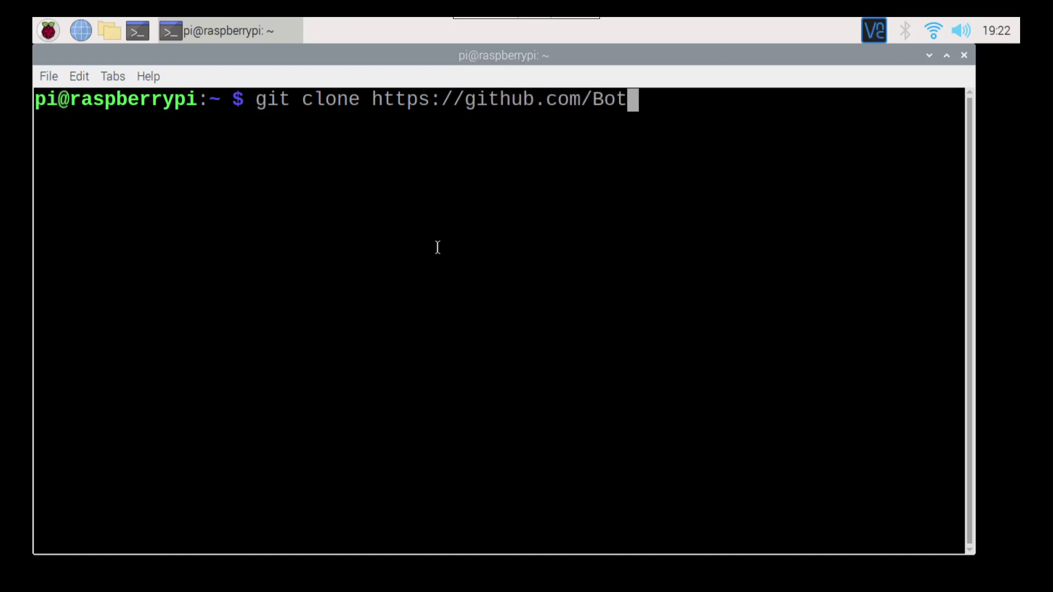
{"action": "type", "text": "spot/"}
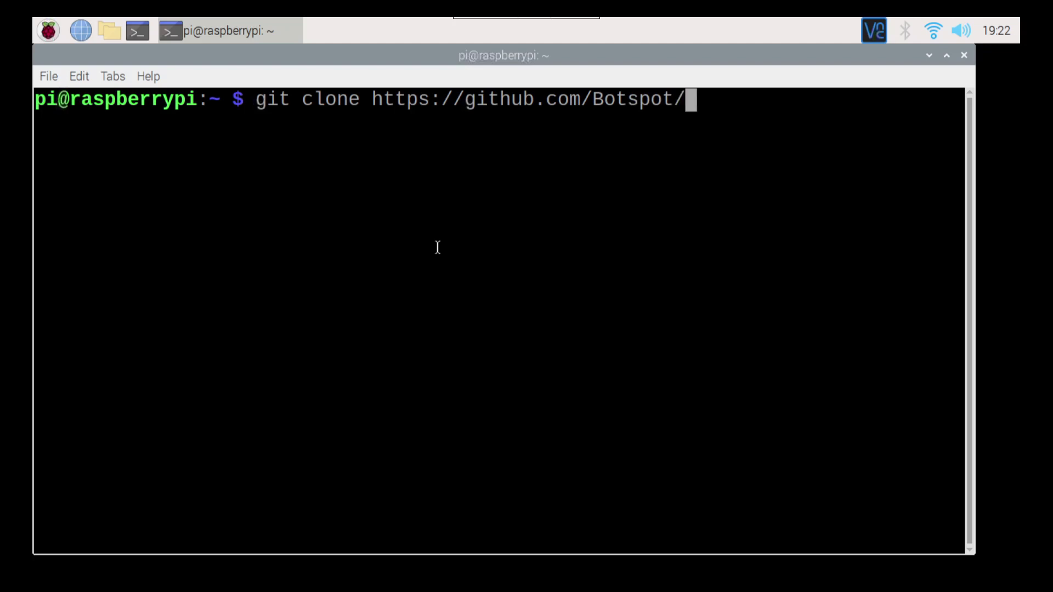
{"action": "type", "text": "pi-"}
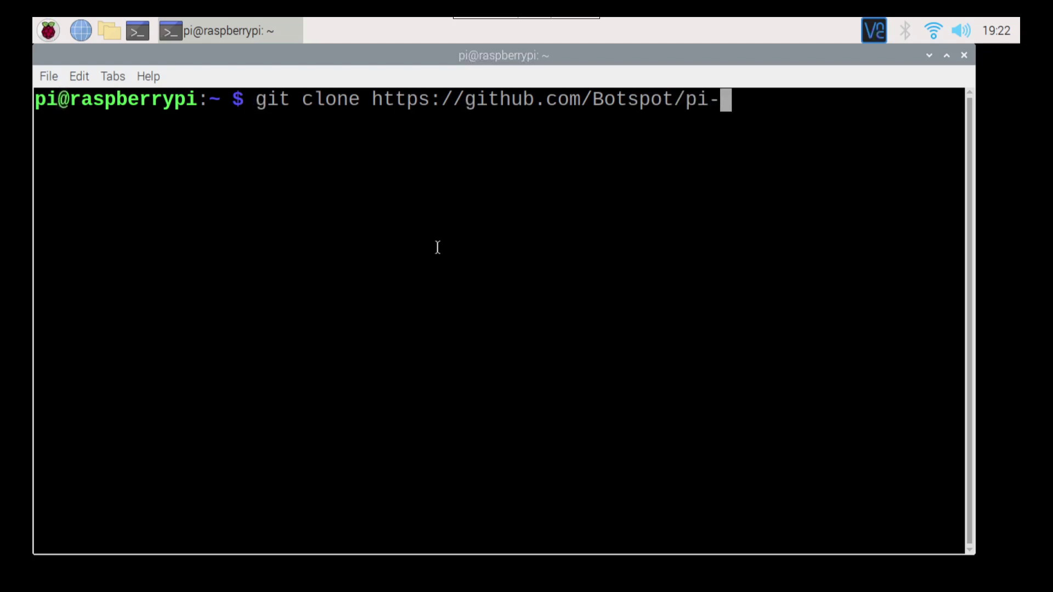
{"action": "type", "text": "apps"}
{"action": "key", "text": "Return"}
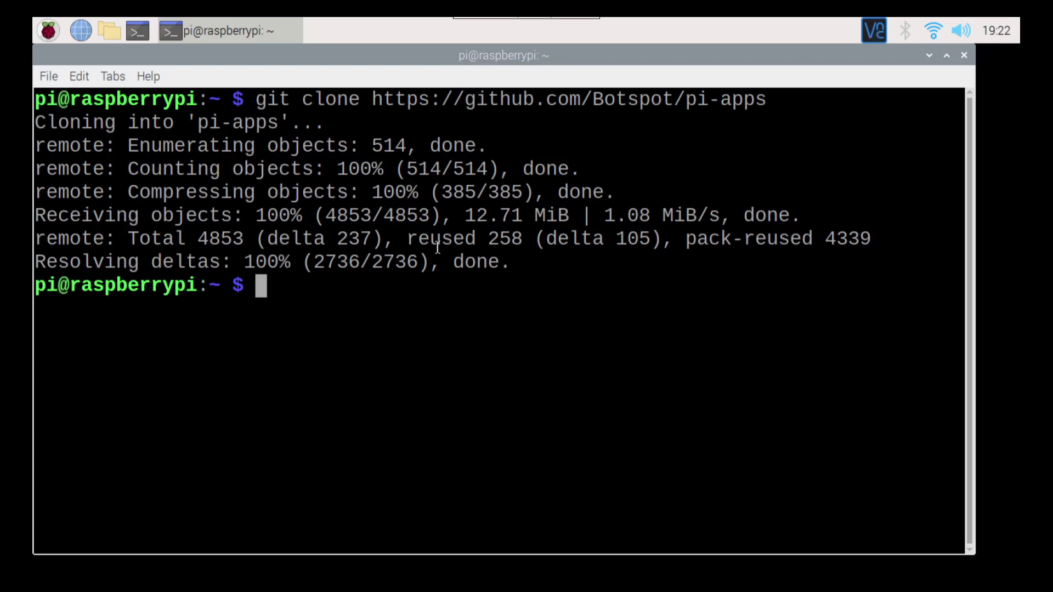
{"action": "type", "text": "clear"}
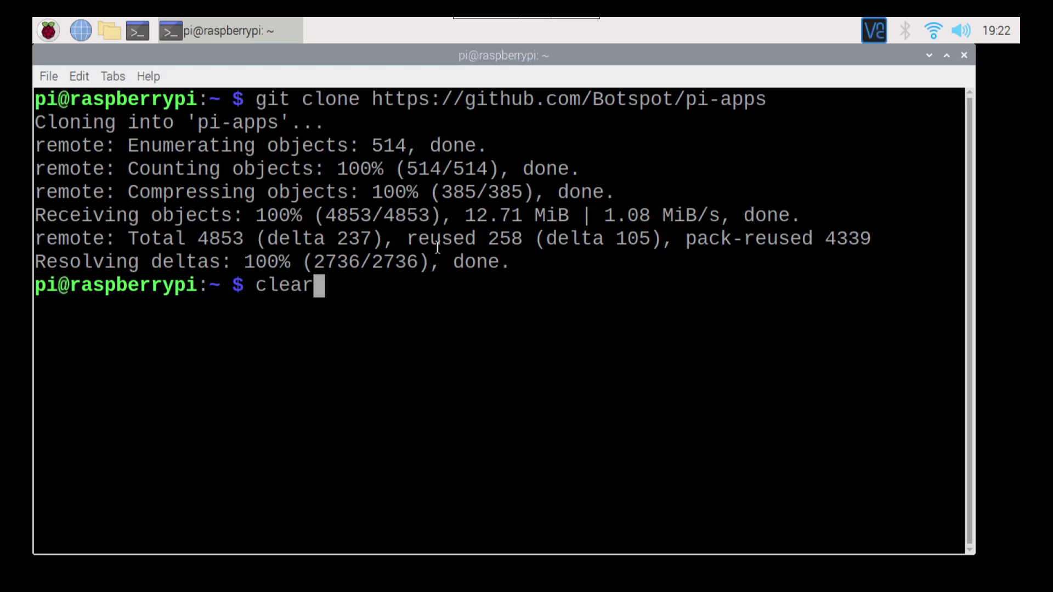
Step: Clear the screen, list files, cd into pi-apps/, and run ./install to completion
{"action": "key", "text": "Return"}
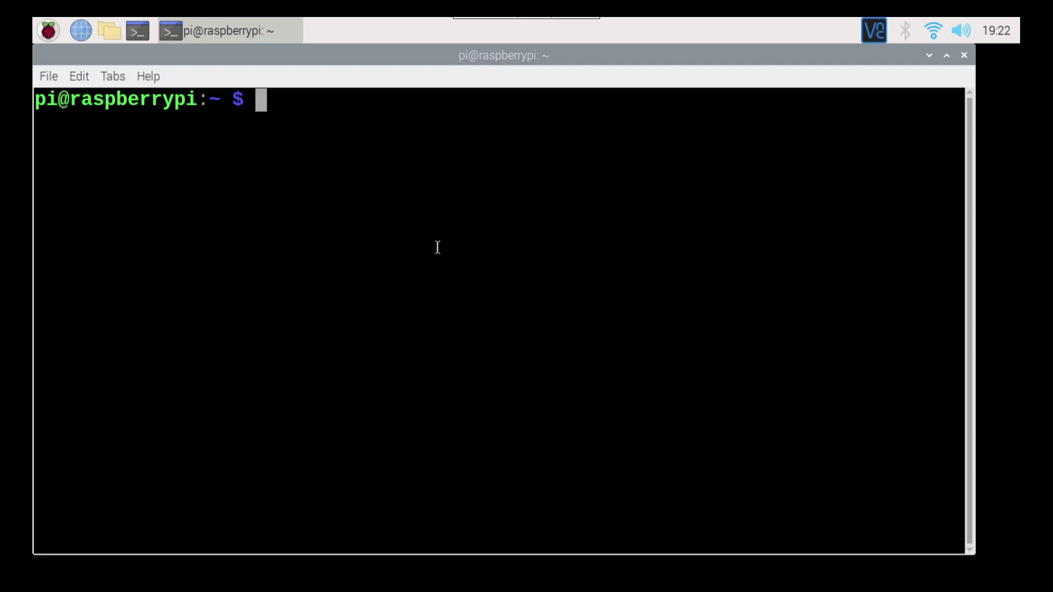
{"action": "type", "text": "ls"}
{"action": "key", "text": "Return"}
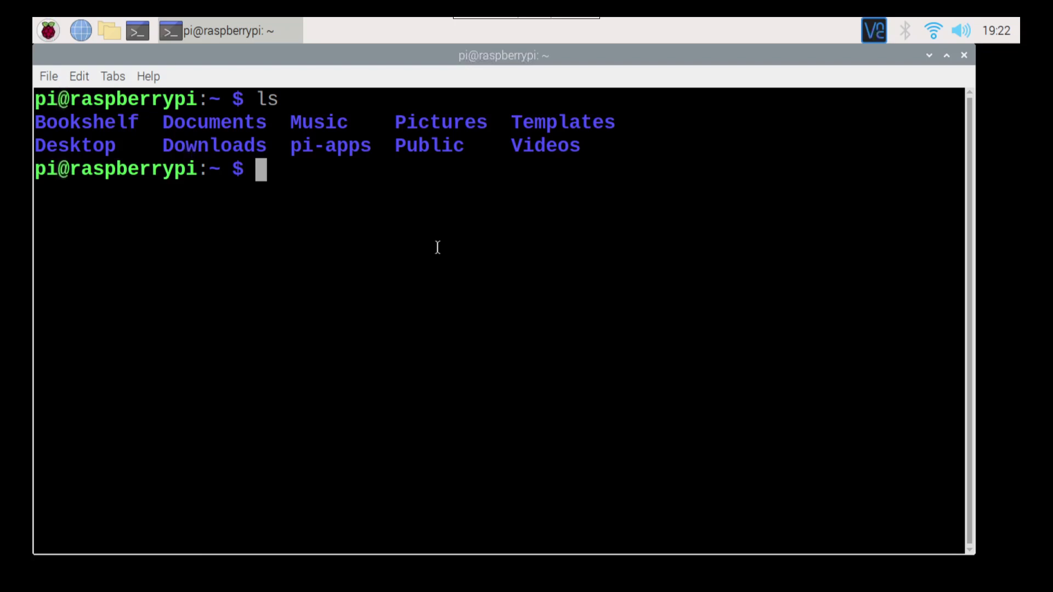
{"action": "type", "text": "cd pi"}
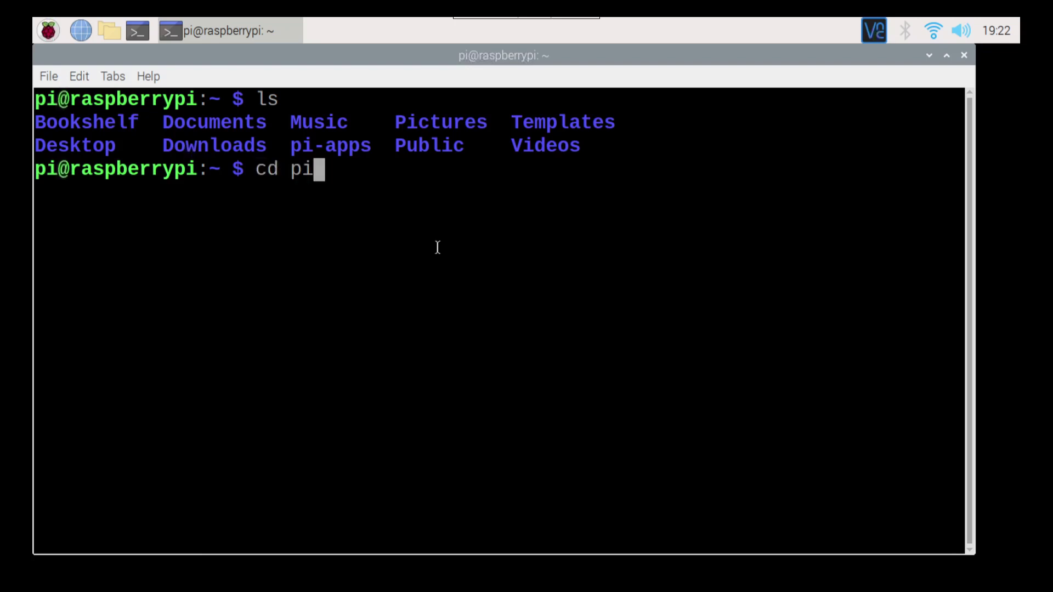
{"action": "type", "text": "-"}
{"action": "key", "text": "Tab"}
{"action": "key", "text": "Return"}
{"action": "type", "text": "ls"}
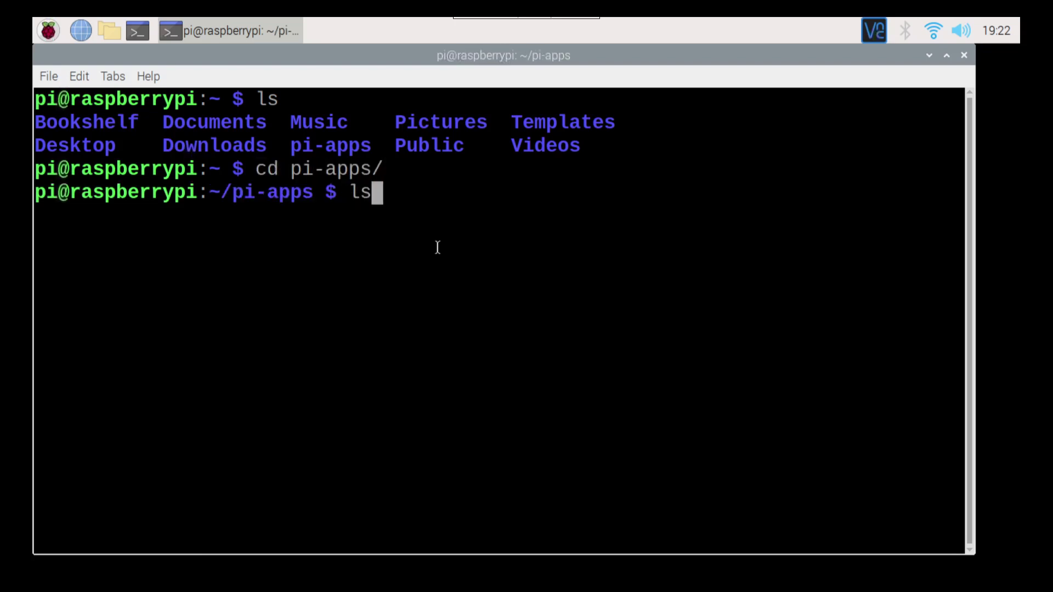
{"action": "key", "text": "Return"}
{"action": "type", "text": "ins"}
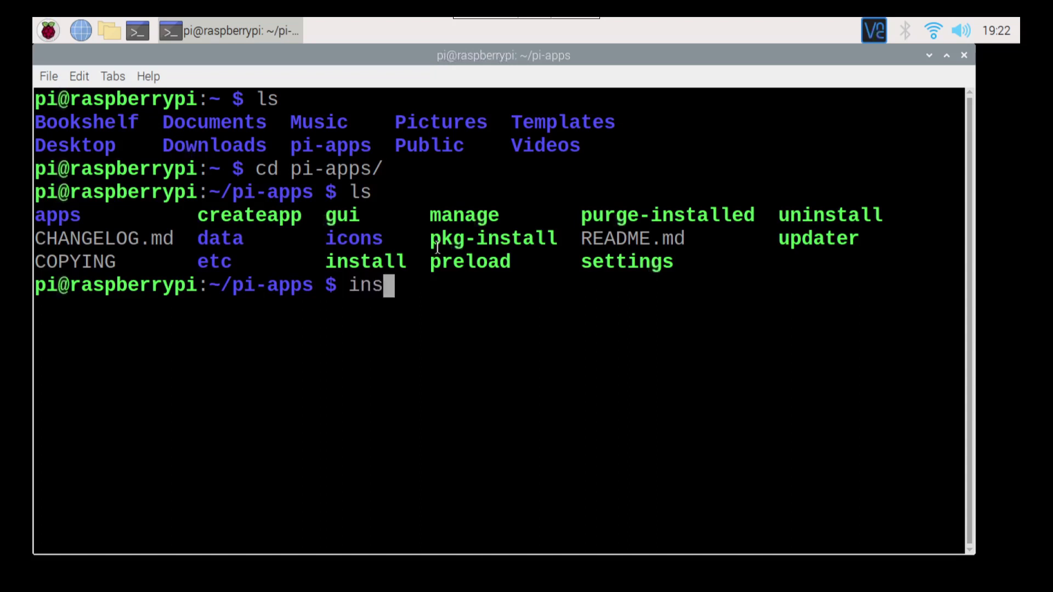
{"action": "type", "text": "tall"}
{"action": "key", "text": "Return"}
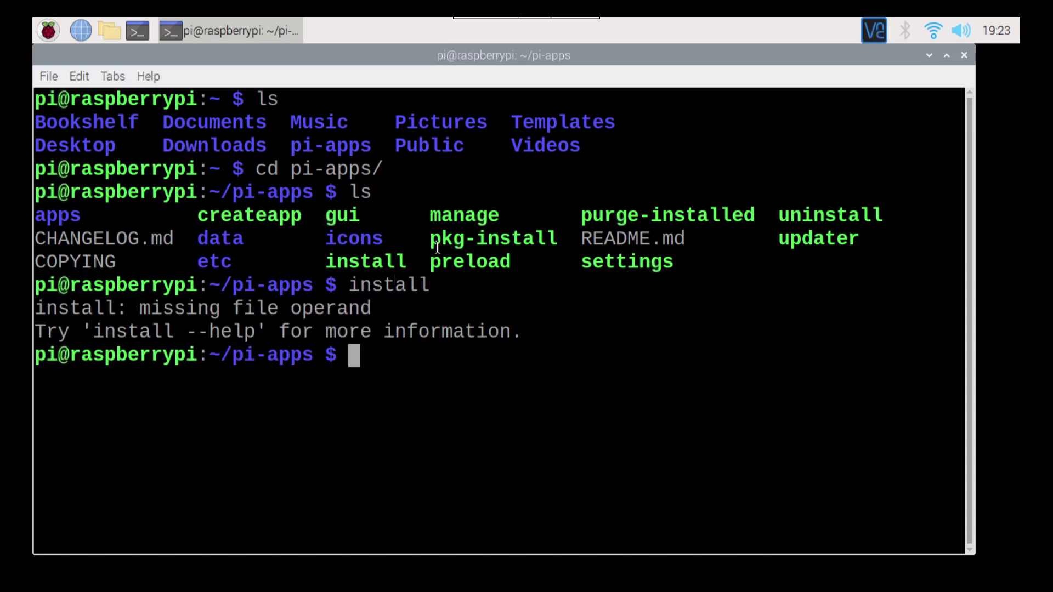
{"action": "type", "text": "."}
{"action": "type", "text": "/install"}
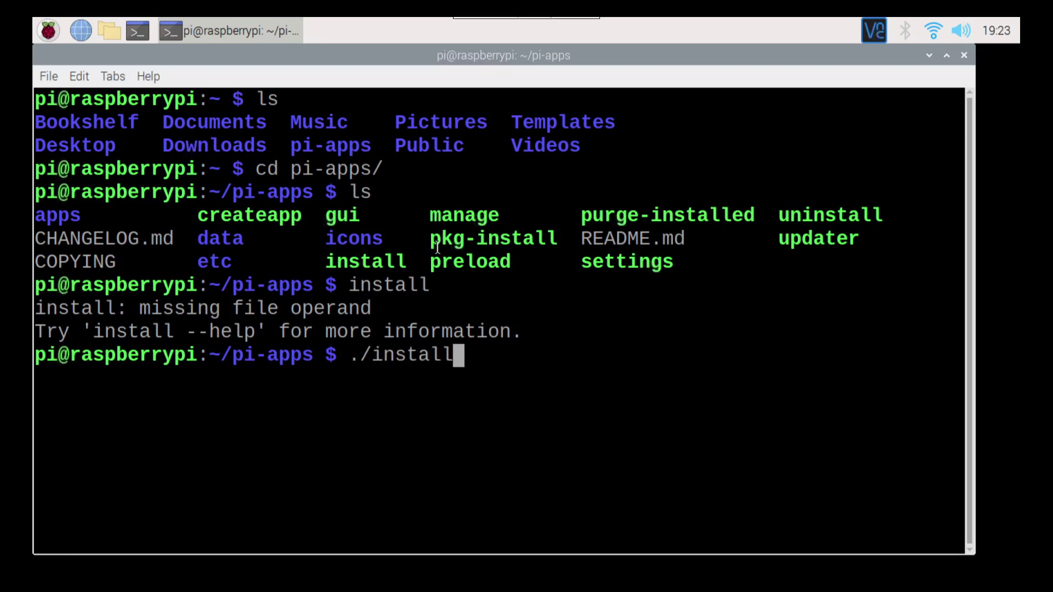
{"action": "key", "text": "Return"}
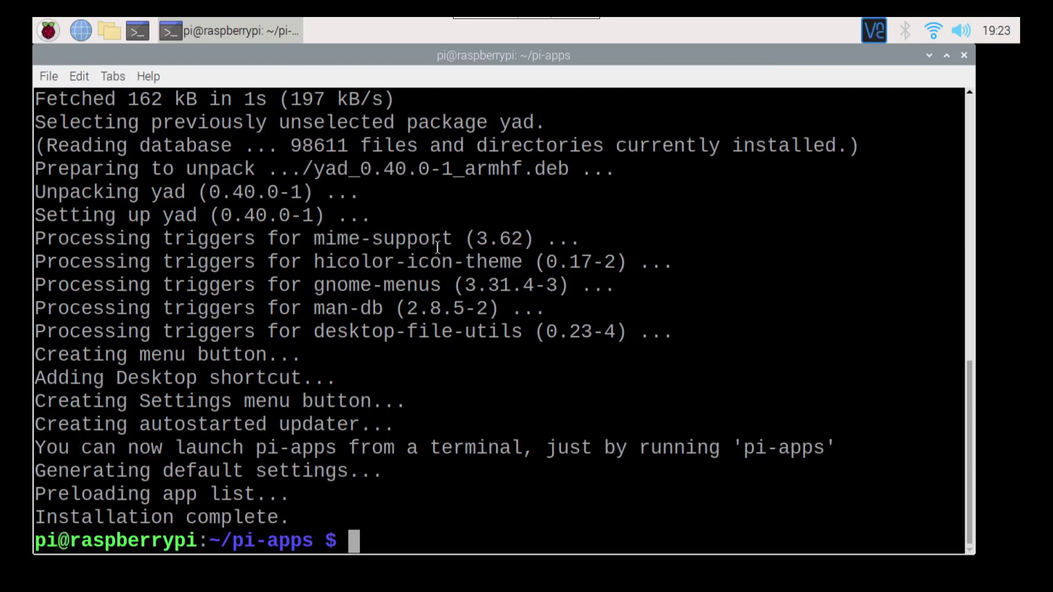
{"action": "type", "text": "clear"}
Step: Clear and exit LXTerminal, then launch Pi-Apps from its desktop icon via Execute
{"action": "key", "text": "Return"}
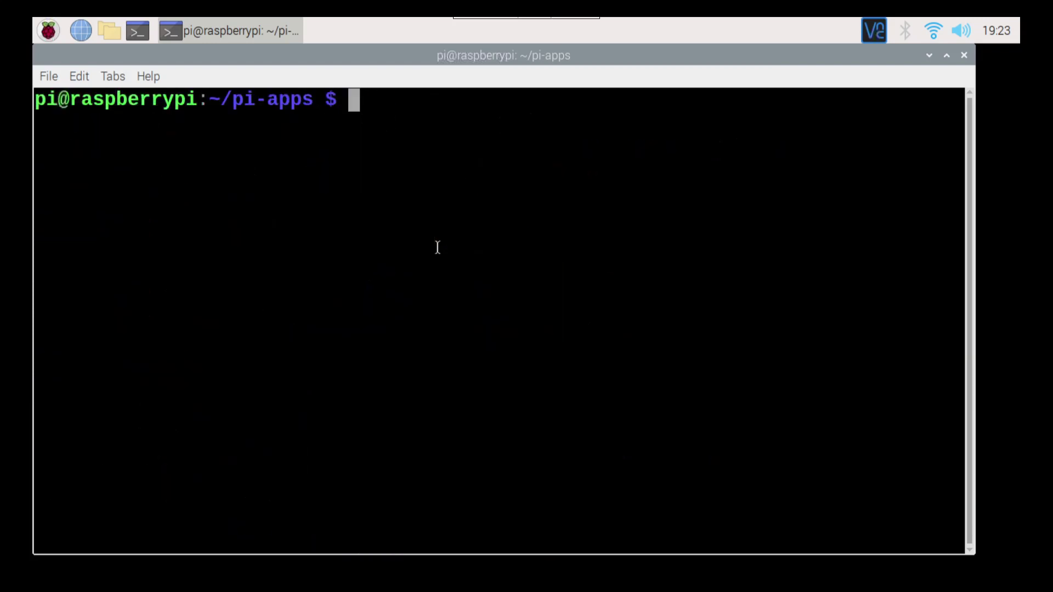
{"action": "type", "text": "exit"}
{"action": "key", "text": "Return"}
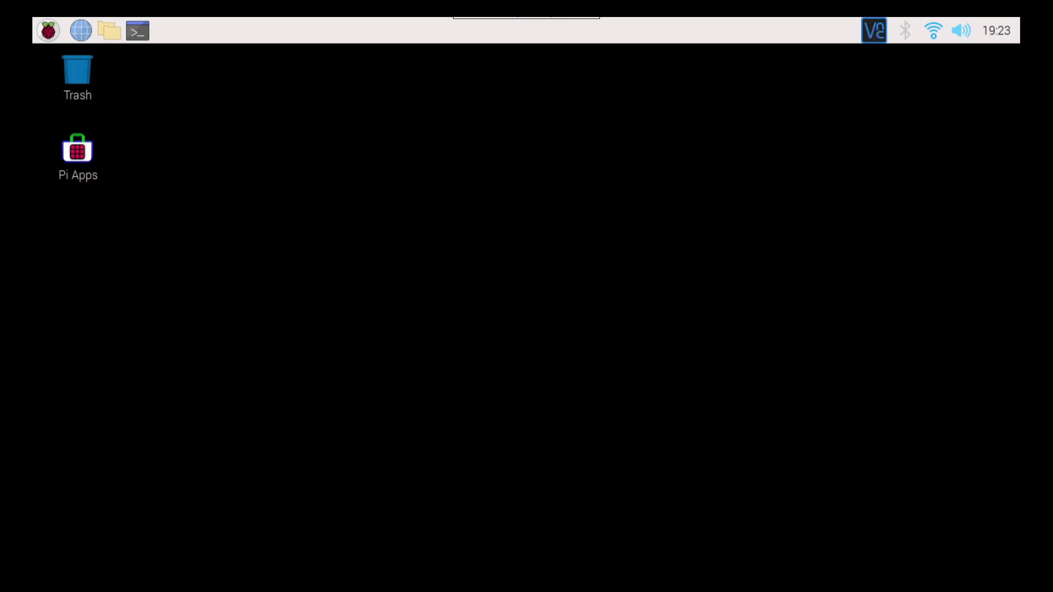
{"action": "double_click", "coordinate": [86, 156]}
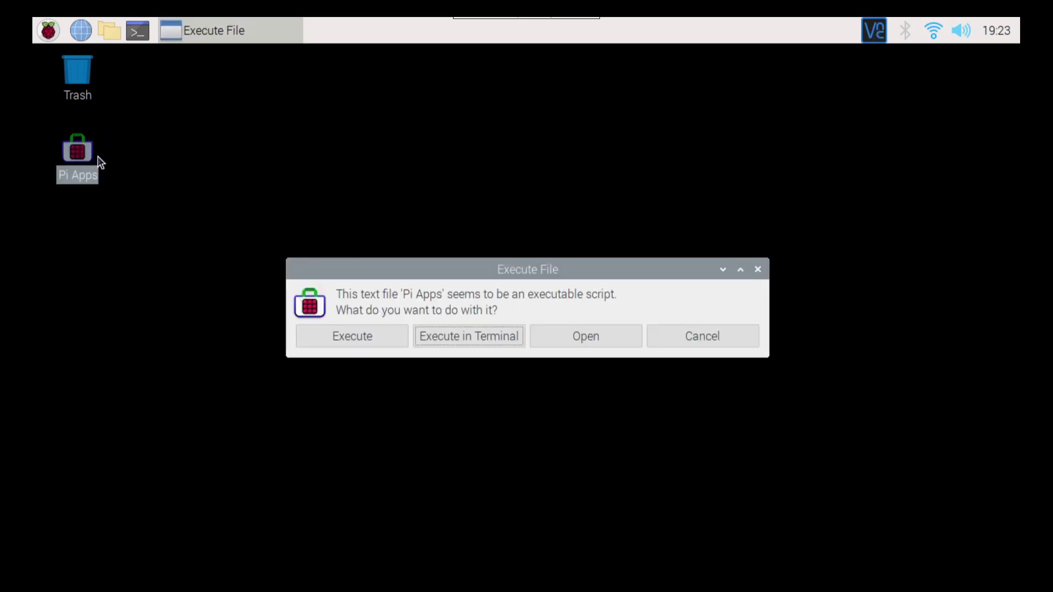
{"action": "left_click", "coordinate": [387, 333]}
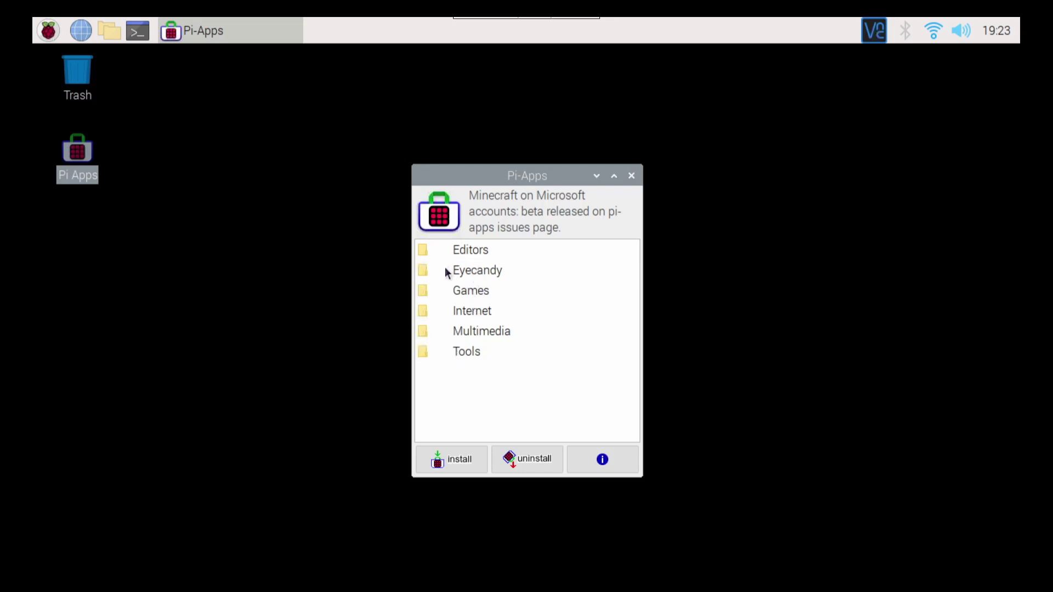
Step: Open the Editors category, select Pycharm CE and install it
{"action": "left_click", "coordinate": [429, 248]}
{"action": "double_click", "coordinate": [488, 254]}
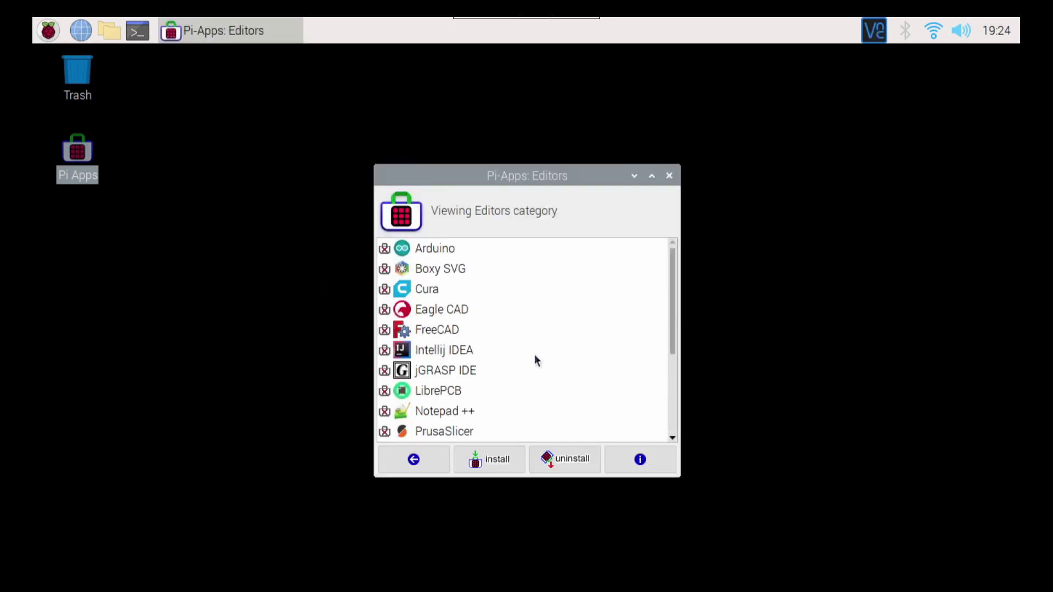
{"action": "scroll", "coordinate": [541, 354], "scroll_direction": "down", "scroll_amount": 2}
{"action": "scroll", "coordinate": [541, 354], "scroll_direction": "down", "scroll_amount": 1}
{"action": "left_click", "coordinate": [443, 356]}
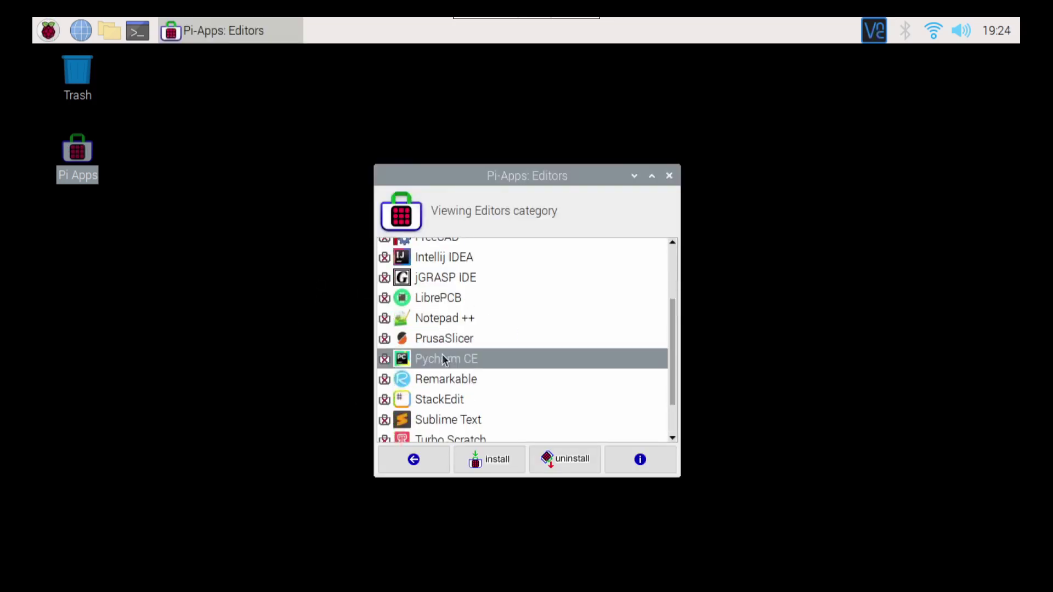
{"action": "left_click", "coordinate": [494, 458]}
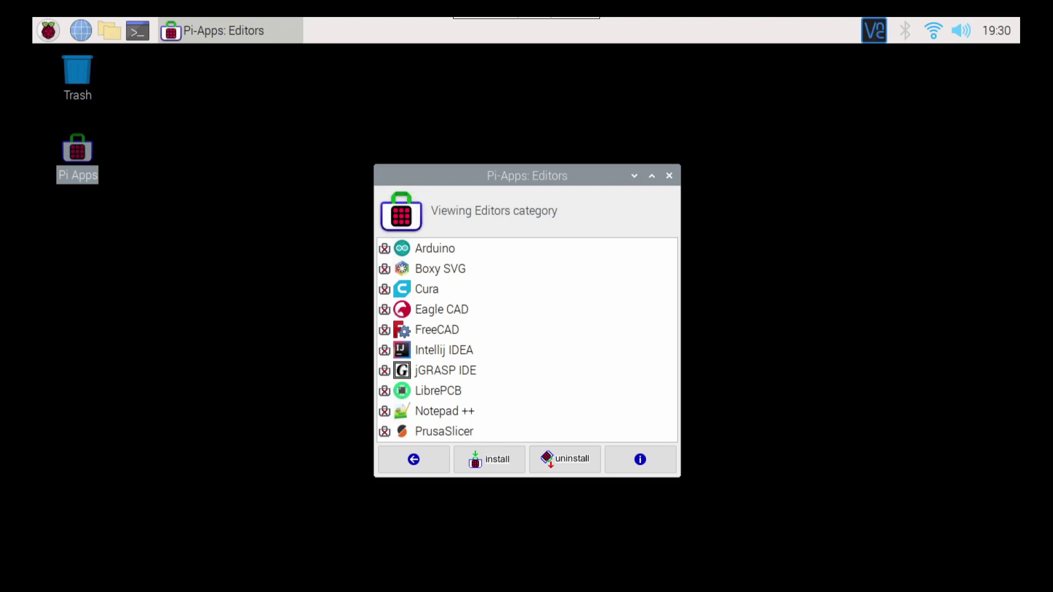
Step: Check the Raspberry menu's Programming list for PyCharm, then dismiss it
{"action": "left_click", "coordinate": [48, 31]}
{"action": "mouse_move", "coordinate": [98, 58]}
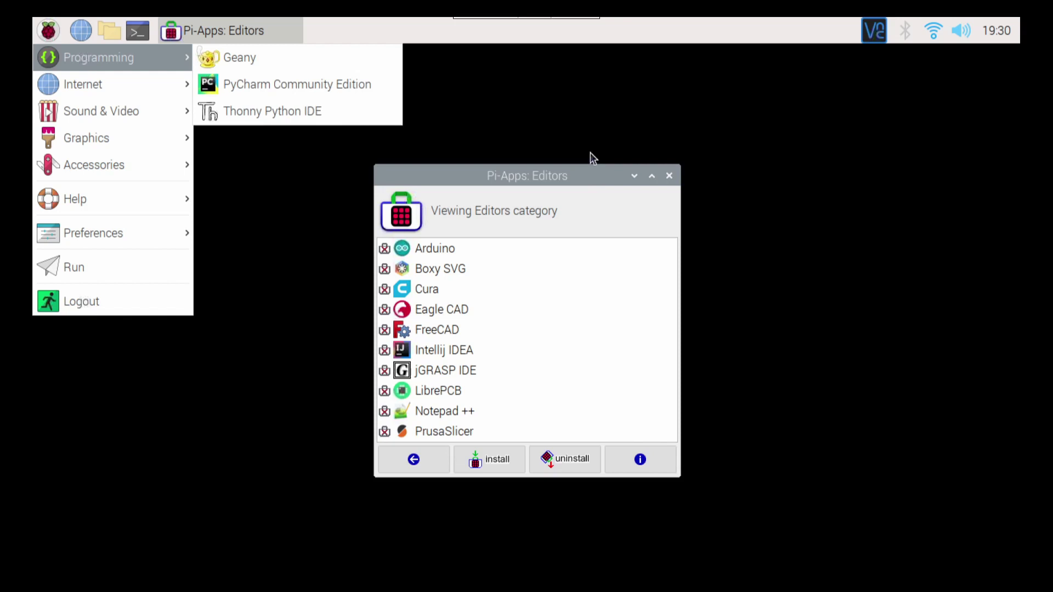
{"action": "left_click", "coordinate": [553, 208]}
{"action": "scroll", "coordinate": [565, 301], "scroll_direction": "down", "scroll_amount": 3}
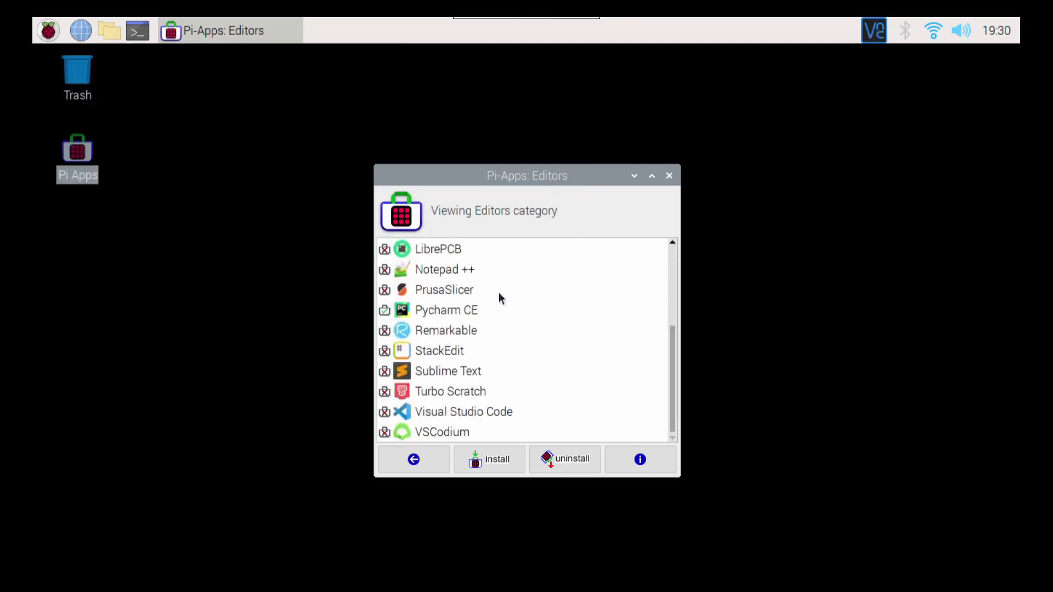
{"action": "scroll", "coordinate": [500, 290], "scroll_direction": "up", "scroll_amount": 3}
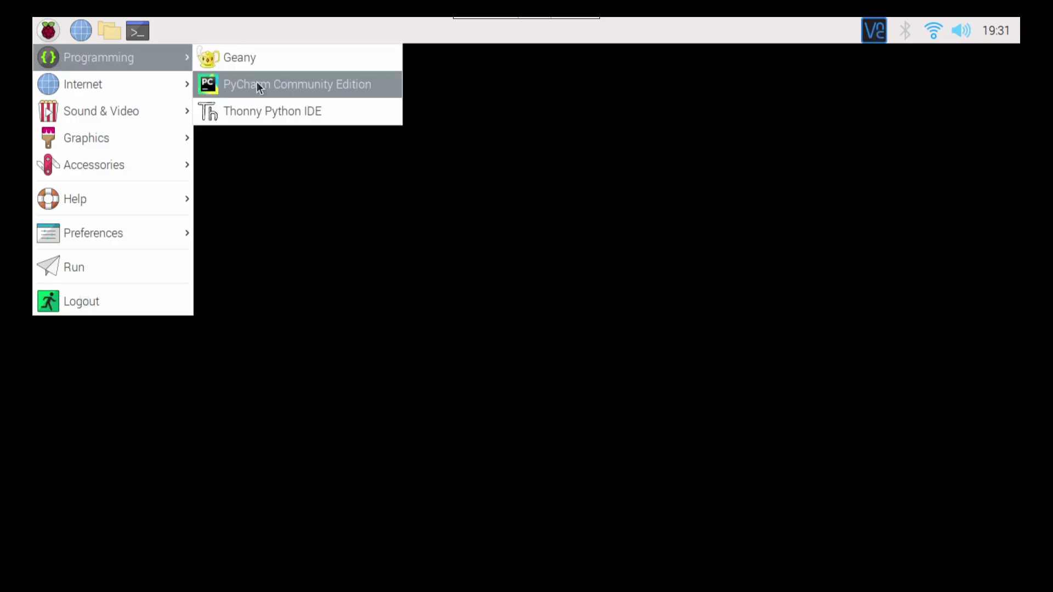
Step: Launch PyCharm Community Edition, accept the user agreement, and decline sending usage statistics
{"action": "left_click", "coordinate": [257, 86]}
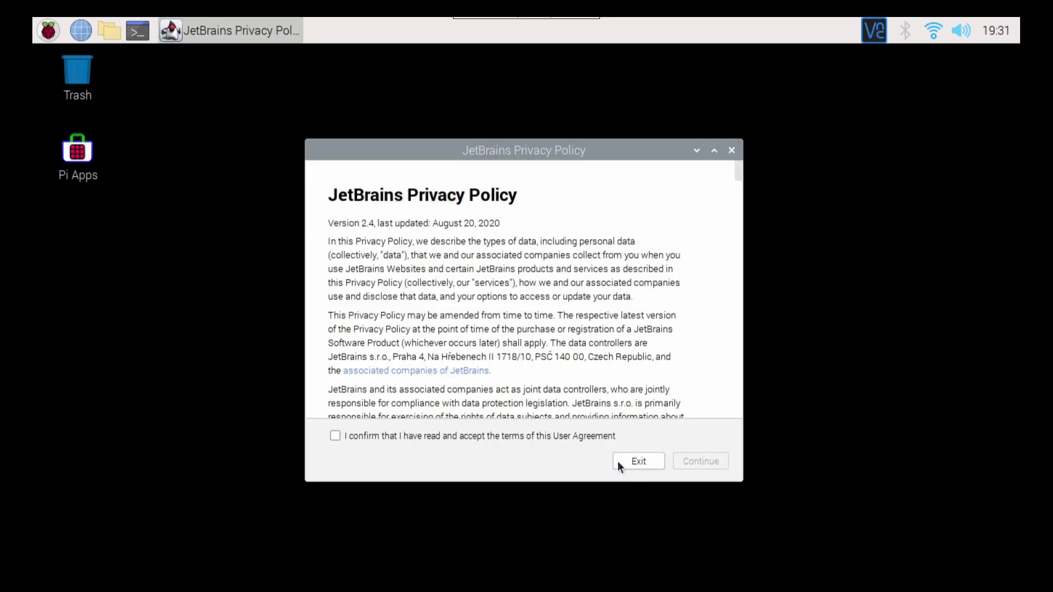
{"action": "left_click", "coordinate": [452, 438]}
{"action": "left_click", "coordinate": [526, 434]}
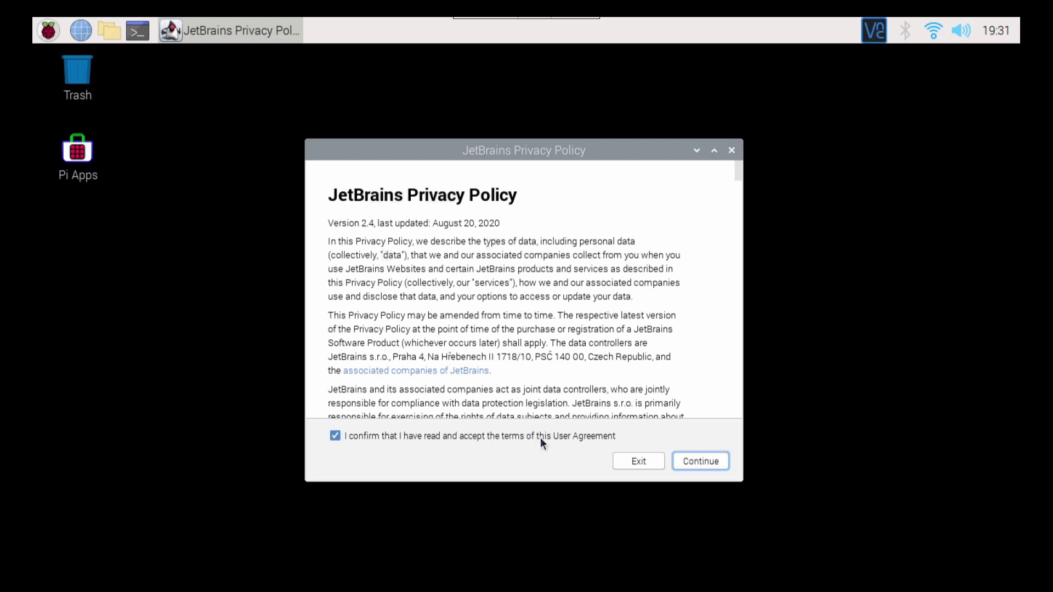
{"action": "left_click", "coordinate": [712, 468]}
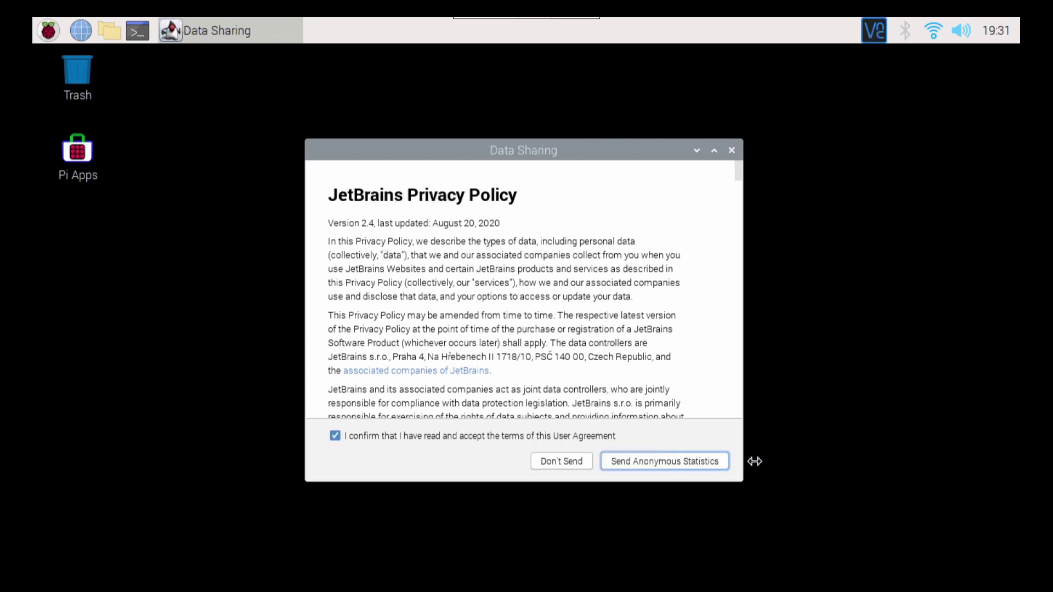
{"action": "left_click", "coordinate": [579, 464]}
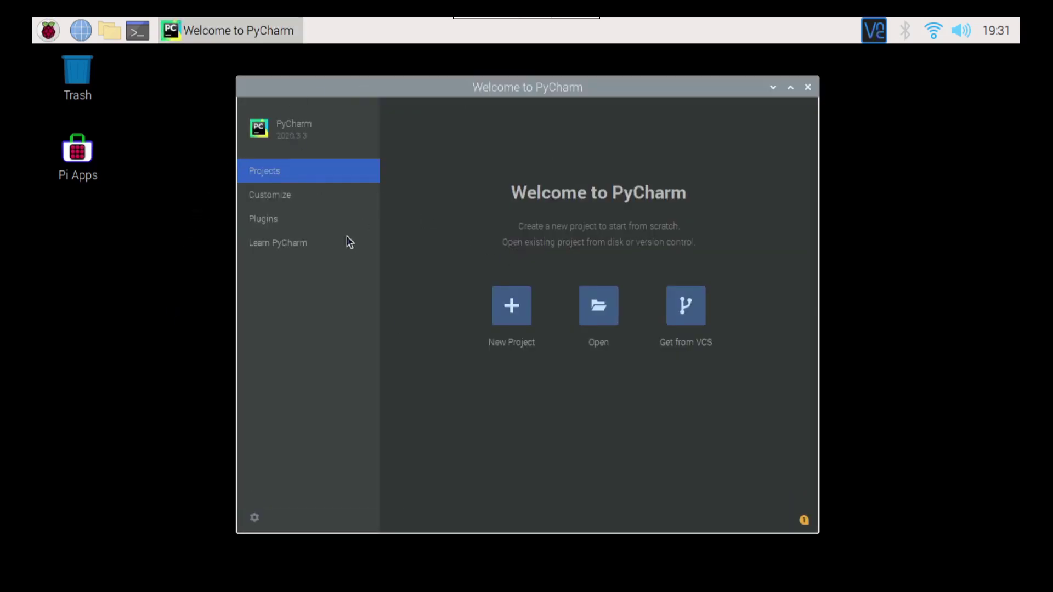
Step: Create pythonProject with the default location and Virtualenv interpreter
{"action": "left_click", "coordinate": [509, 318]}
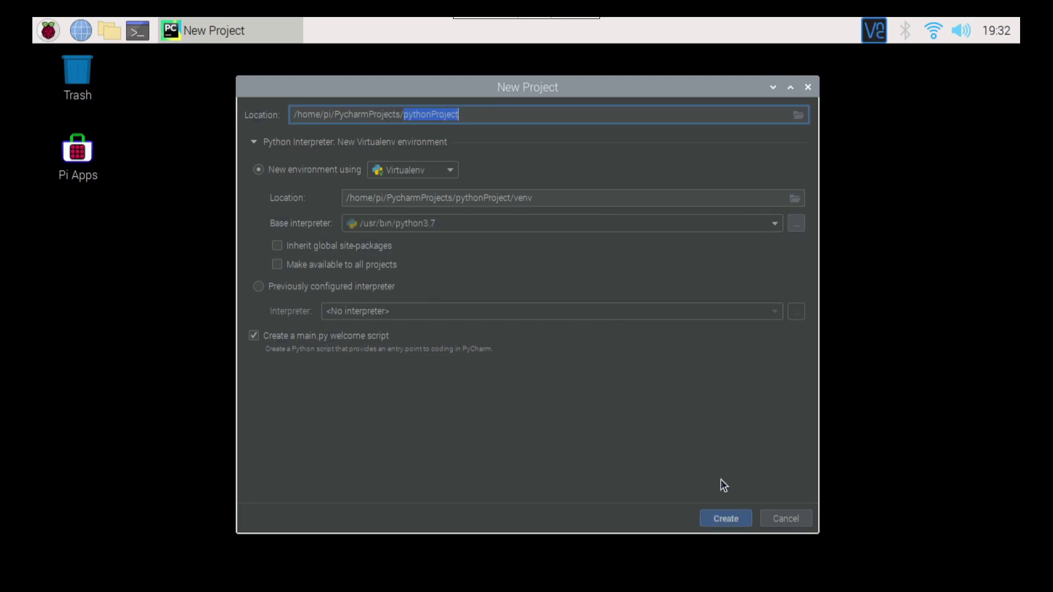
{"action": "left_click", "coordinate": [728, 518]}
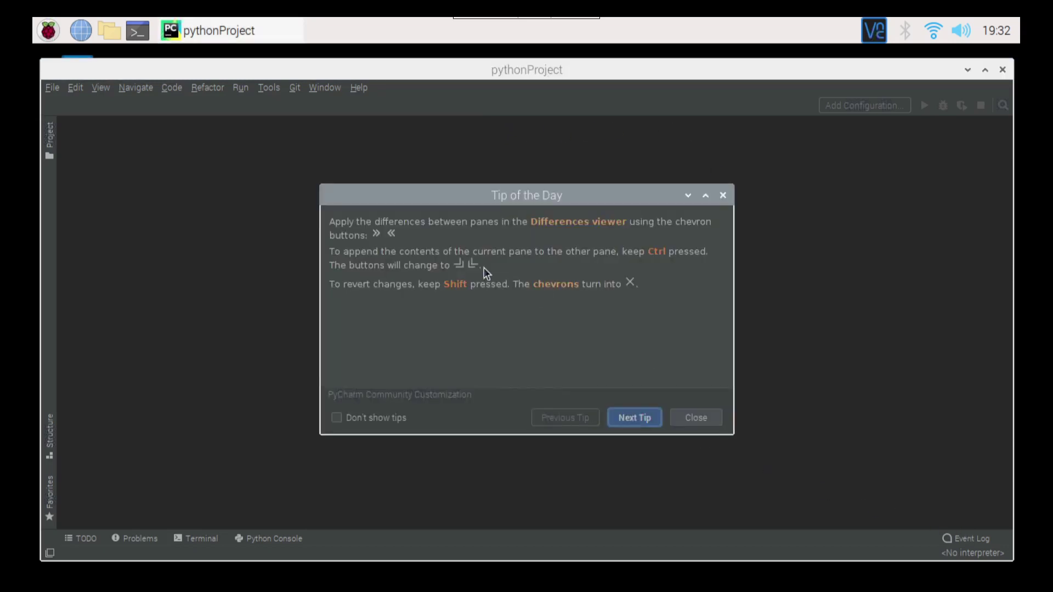
{"action": "left_click", "coordinate": [692, 418]}
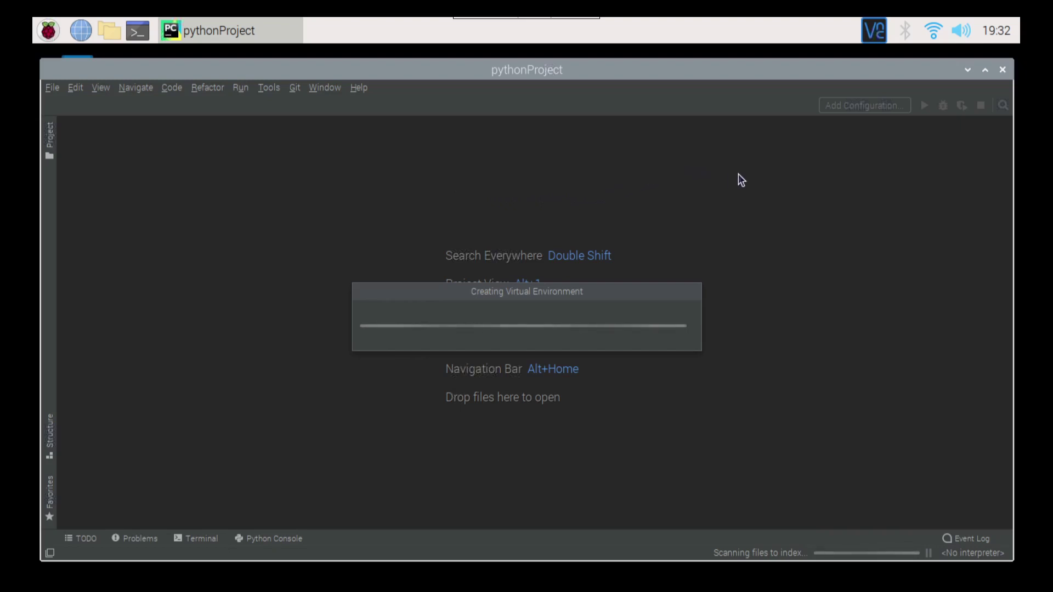
{"action": "left_click", "coordinate": [984, 70]}
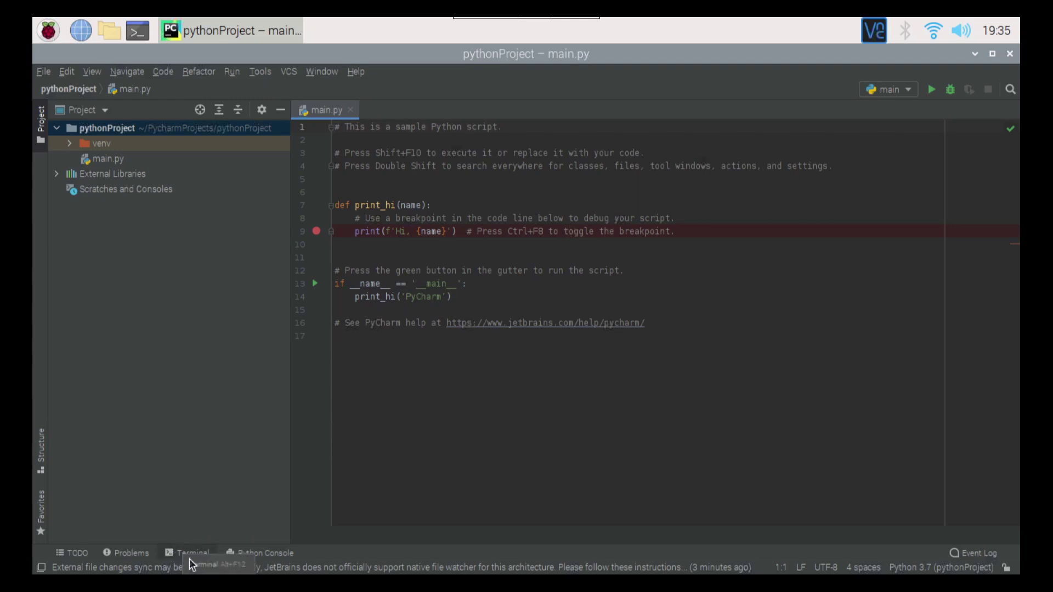
Step: Open PyCharm's built-in terminal in the pythonProject virtual environment
{"action": "left_click", "coordinate": [171, 557]}
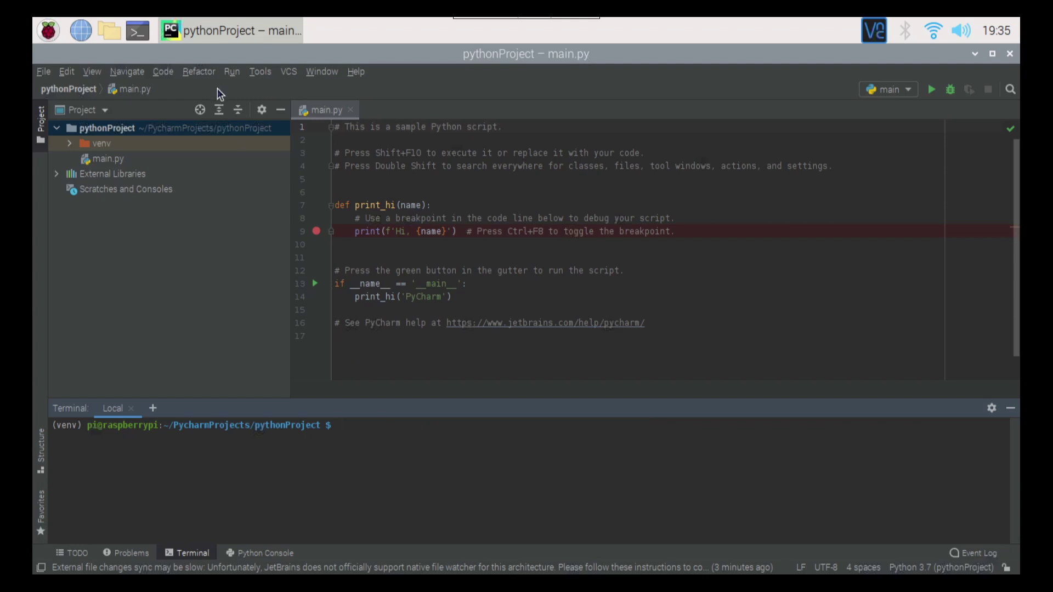
Step: Open the home folder, browse to pi-apps/apps/Pycharm CE, and open install in Text Editor
{"action": "left_click", "coordinate": [109, 30]}
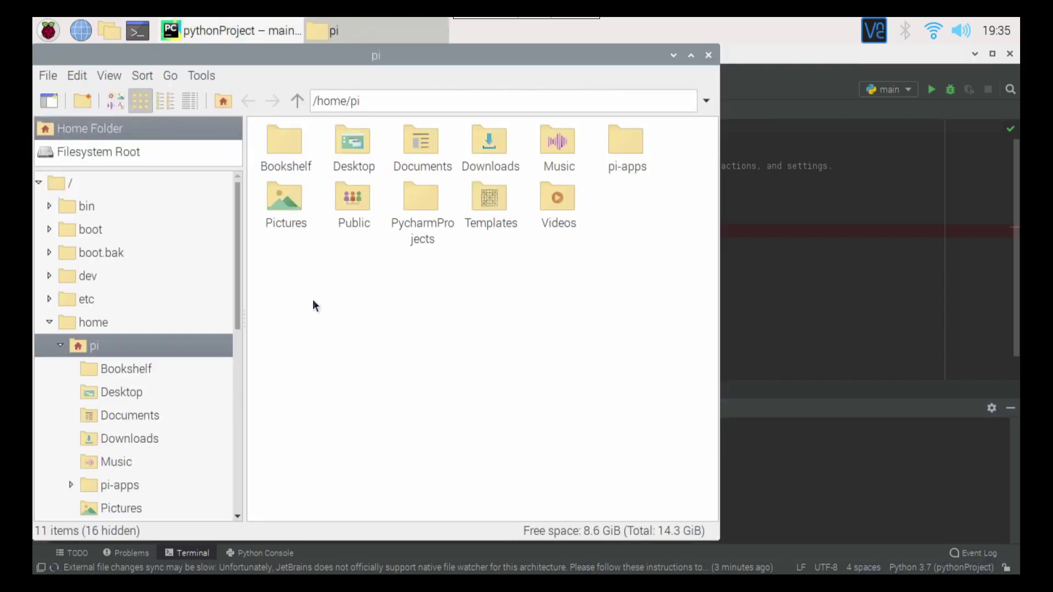
{"action": "scroll", "coordinate": [102, 288], "scroll_direction": "down", "scroll_amount": 3}
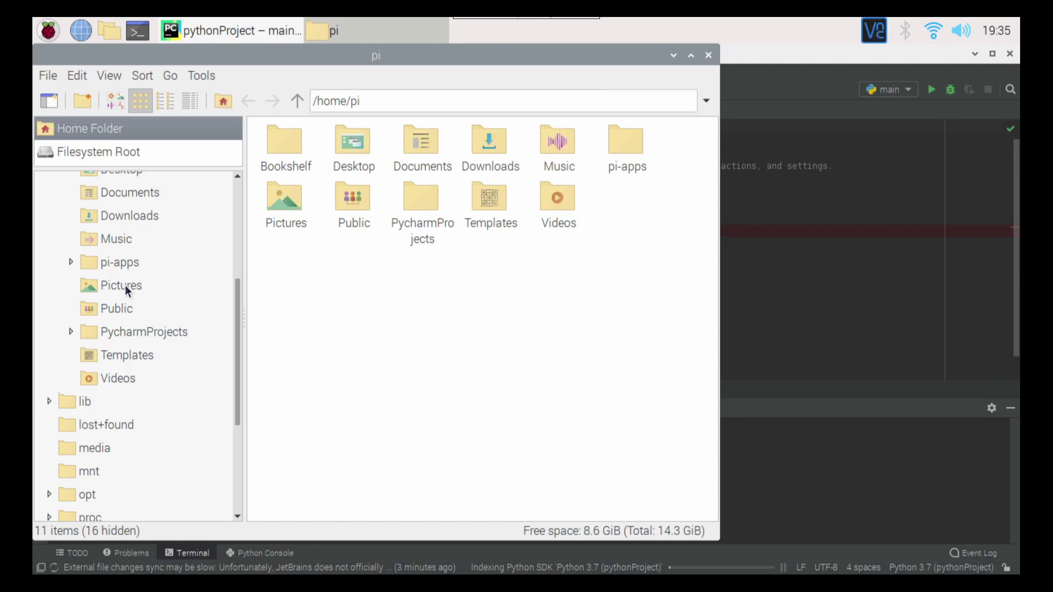
{"action": "double_click", "coordinate": [618, 150]}
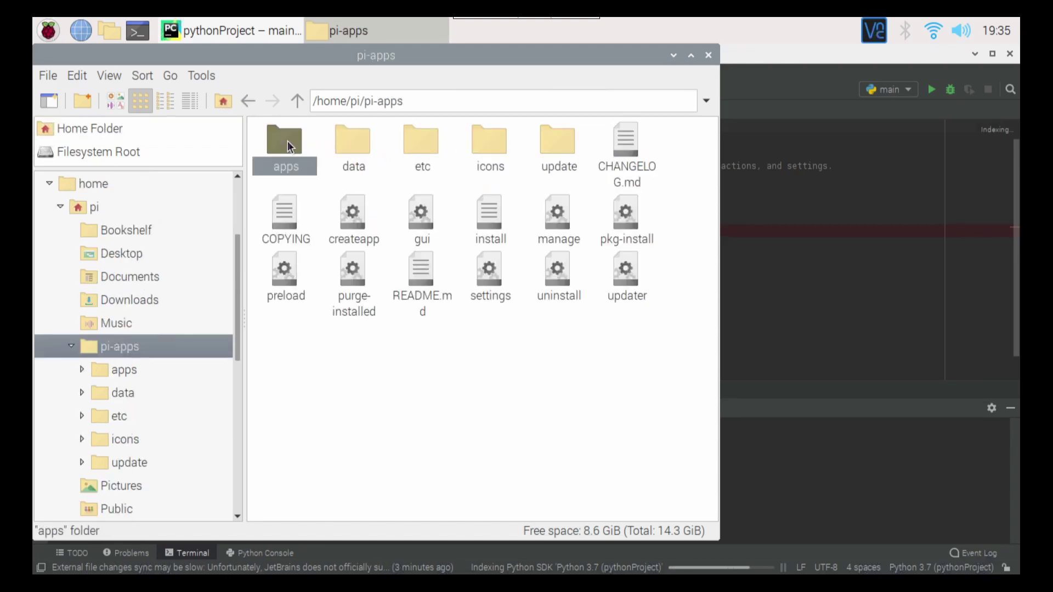
{"action": "double_click", "coordinate": [287, 141]}
{"action": "scroll", "coordinate": [592, 256], "scroll_direction": "down", "scroll_amount": 2}
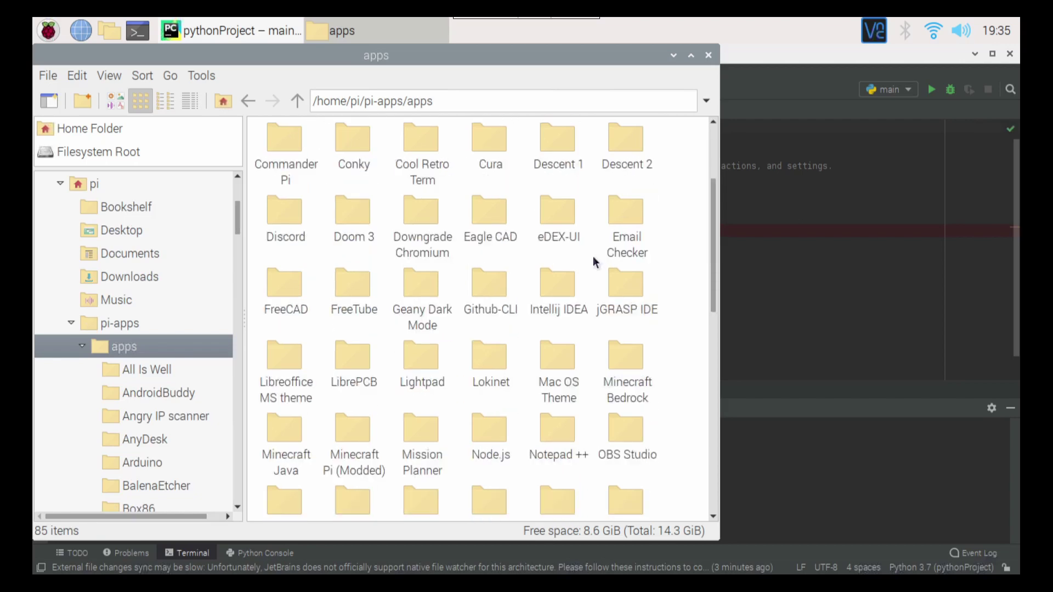
{"action": "scroll", "coordinate": [588, 242], "scroll_direction": "down", "scroll_amount": 3}
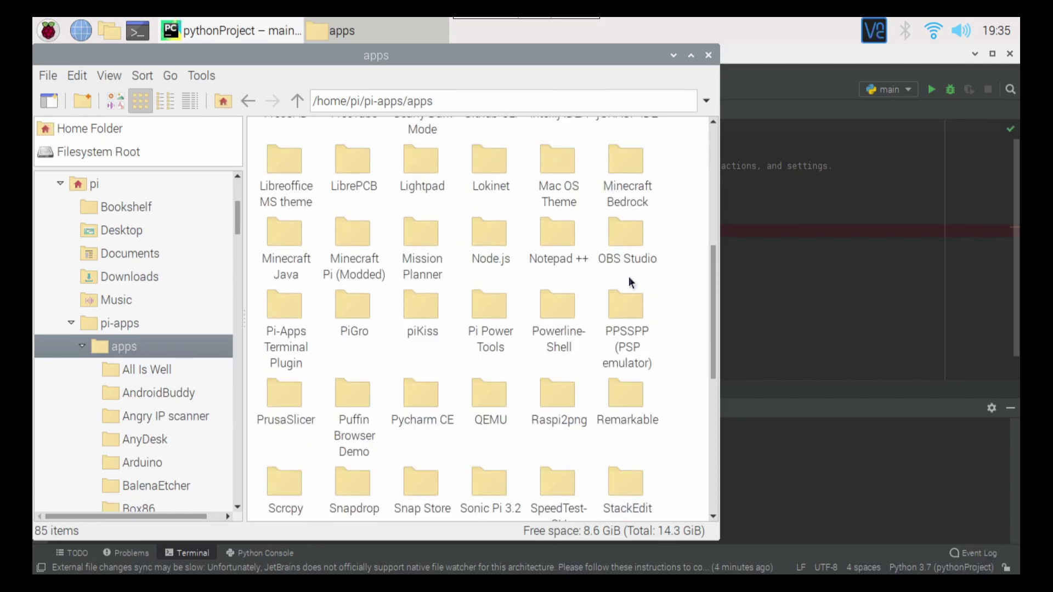
{"action": "double_click", "coordinate": [410, 390]}
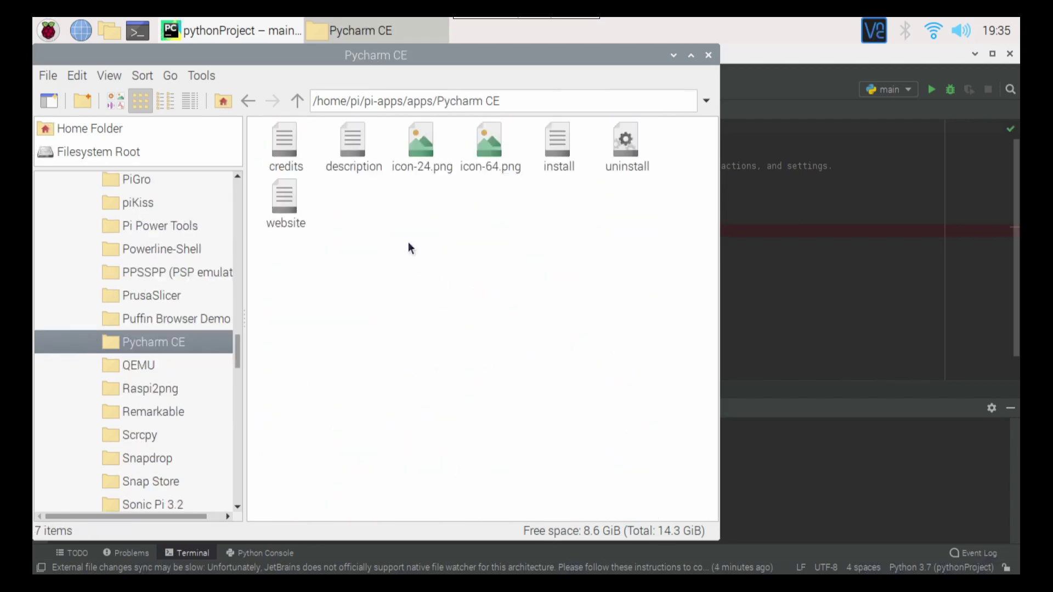
{"action": "right_click", "coordinate": [558, 149]}
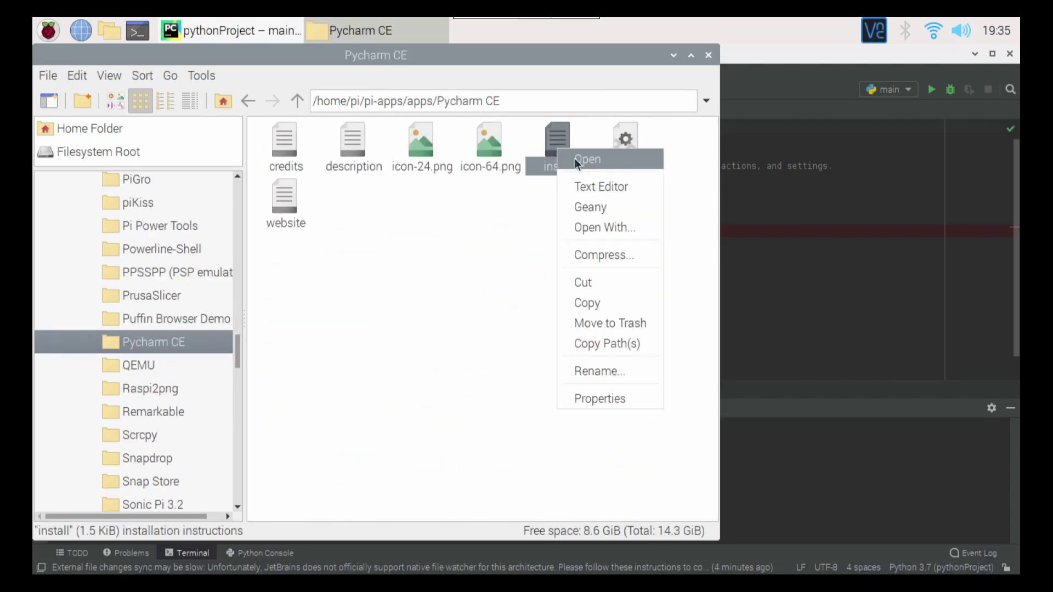
{"action": "left_click", "coordinate": [622, 195]}
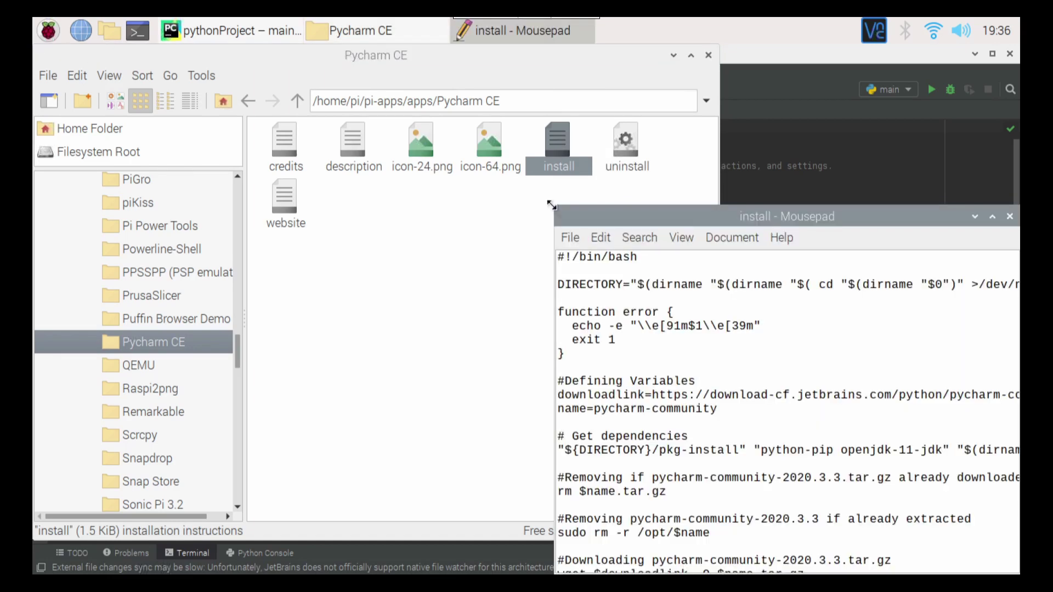
Step: Maximize the Mousepad window and highlight the terminal fix lines near the script's end
{"action": "left_click_drag", "start_coordinate": [691, 216], "coordinate": [316, 113]}
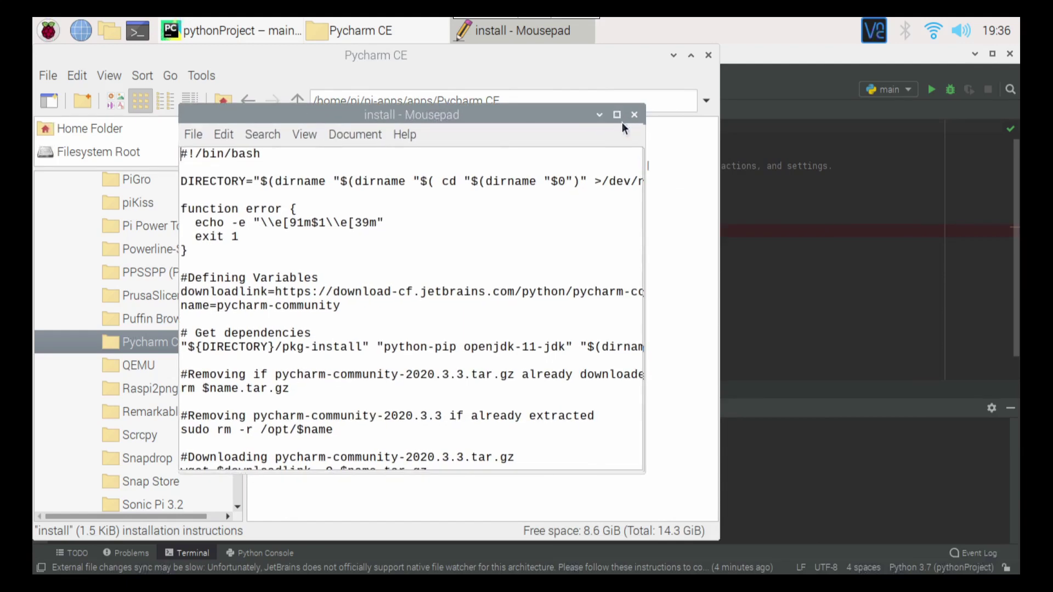
{"action": "left_click", "coordinate": [619, 116]}
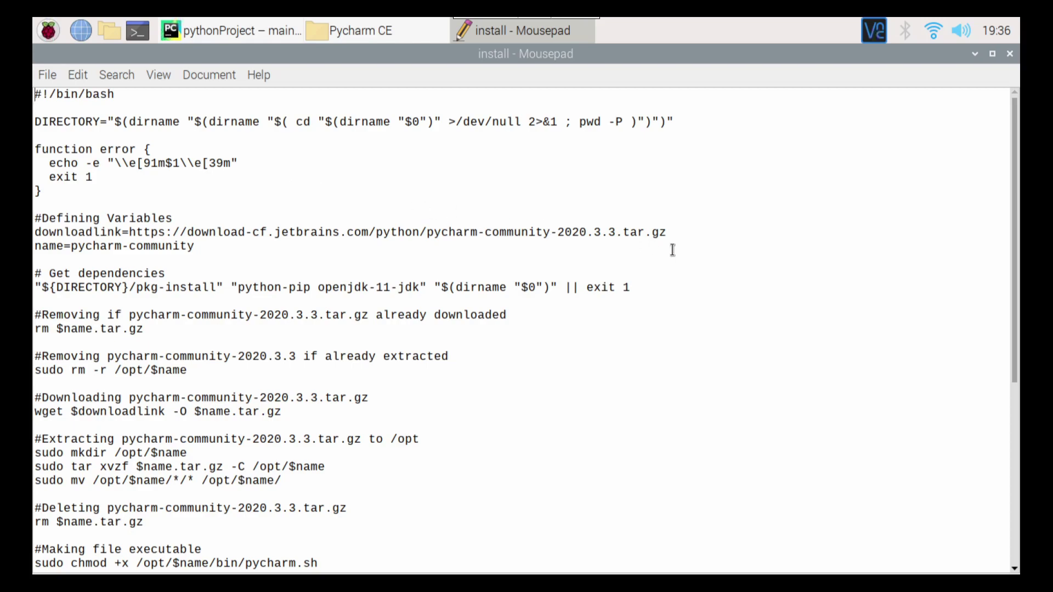
{"action": "scroll", "coordinate": [672, 250], "scroll_direction": "down", "scroll_amount": 1}
{"action": "scroll", "coordinate": [522, 259], "scroll_direction": "down", "scroll_amount": 4}
{"action": "scroll", "coordinate": [463, 254], "scroll_direction": "down", "scroll_amount": 1}
{"action": "scroll", "coordinate": [324, 220], "scroll_direction": "down", "scroll_amount": 1}
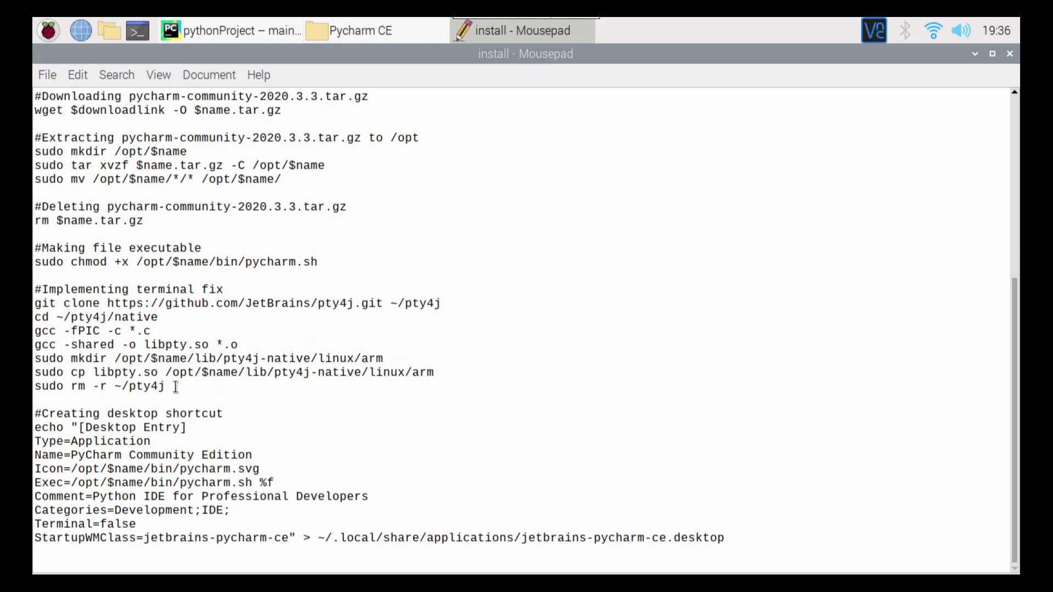
{"action": "mouse_move", "coordinate": [165, 386]}
{"action": "left_mouse_down"}
{"action": "mouse_move", "coordinate": [93, 355]}
{"action": "mouse_move", "coordinate": [27, 303]}
{"action": "left_mouse_up"}
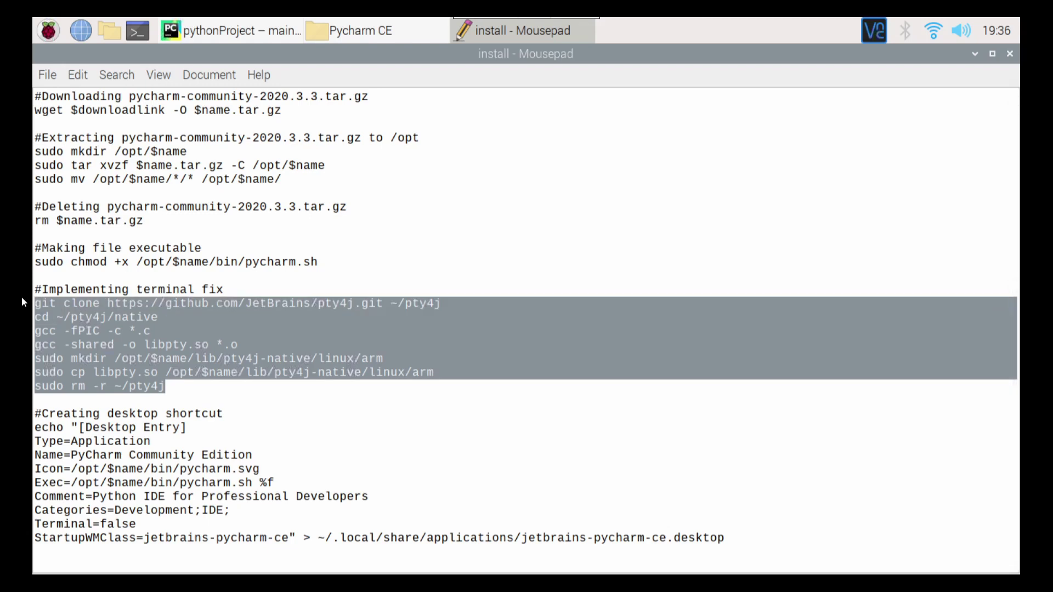
{"action": "left_click", "coordinate": [67, 292]}
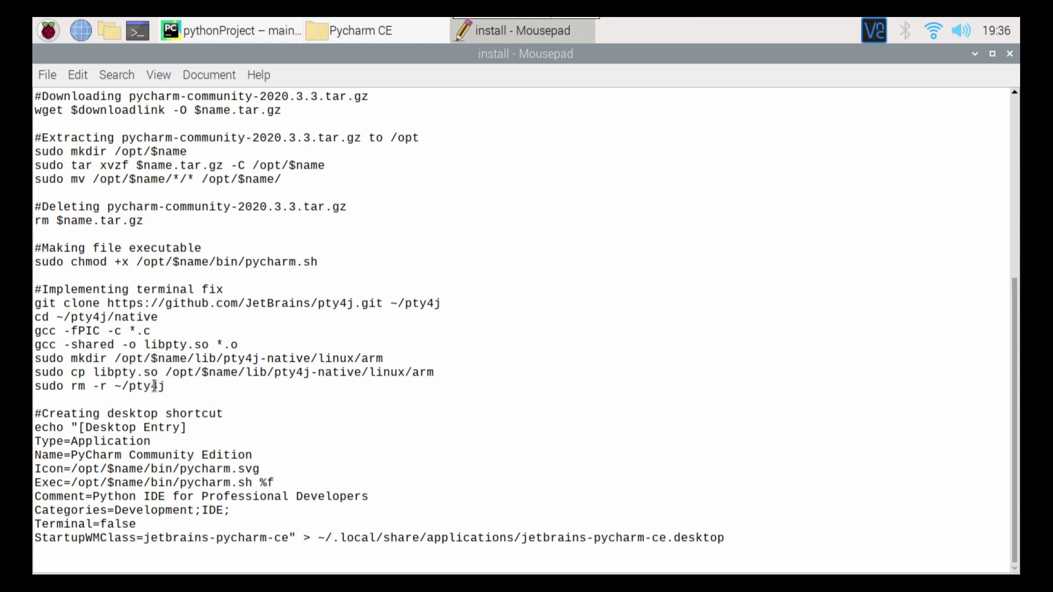
{"action": "left_click_drag", "start_coordinate": [201, 399], "coordinate": [17, 369]}
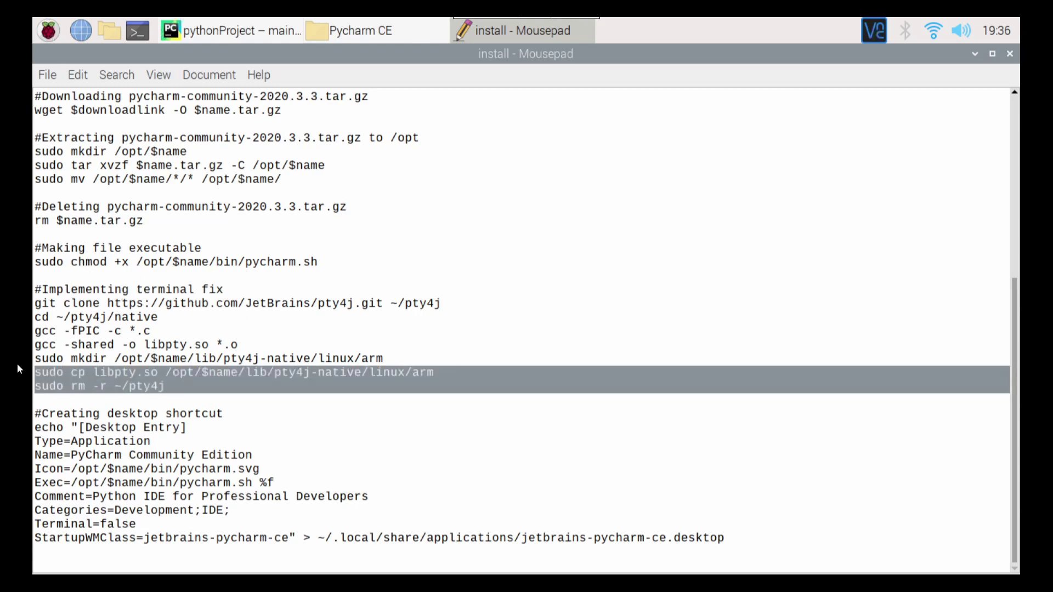
{"action": "left_click", "coordinate": [35, 303]}
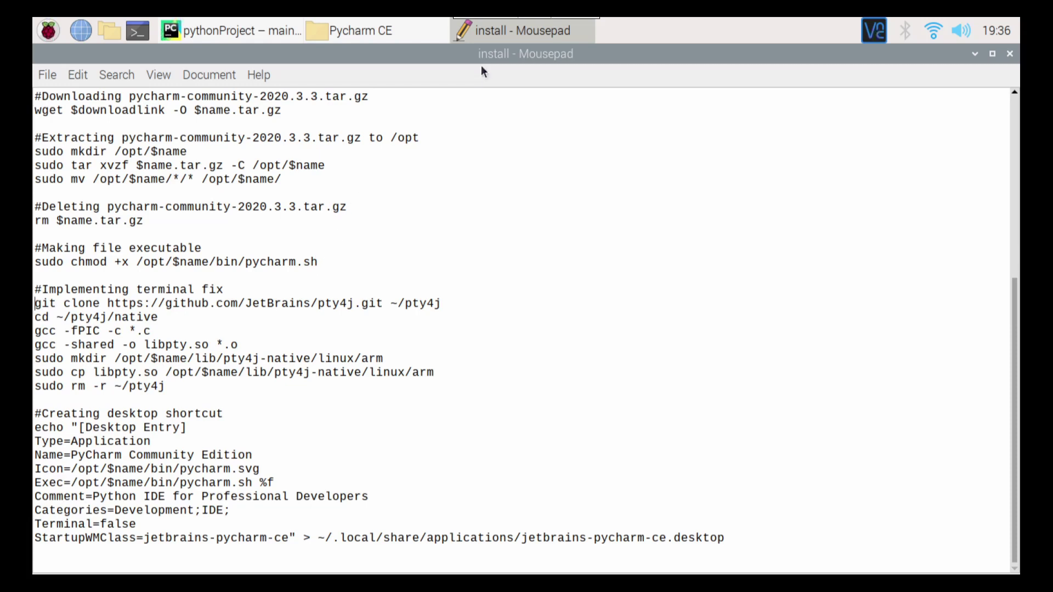
Step: Close the install script in Mousepad, the Pycharm CE folder window, and exit PyCharm
{"action": "left_click", "coordinate": [1010, 53]}
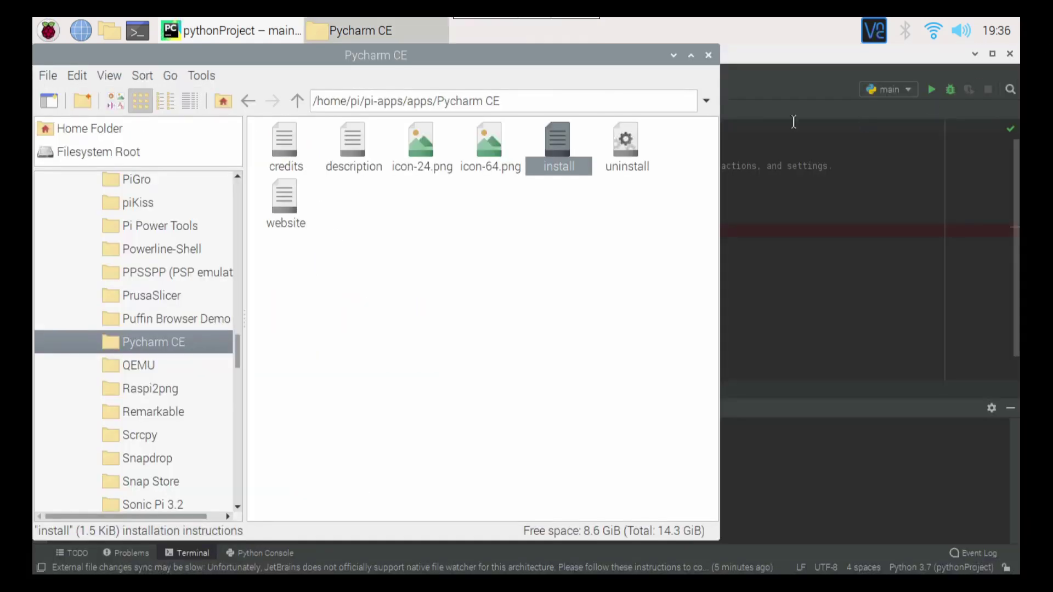
{"action": "left_click", "coordinate": [709, 55]}
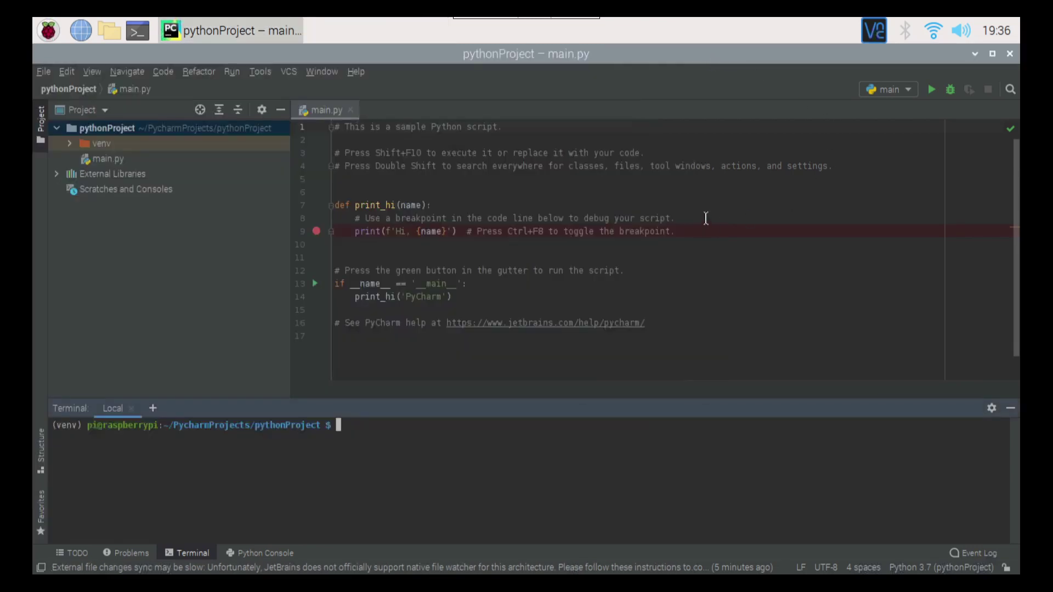
{"action": "left_click", "coordinate": [1010, 60]}
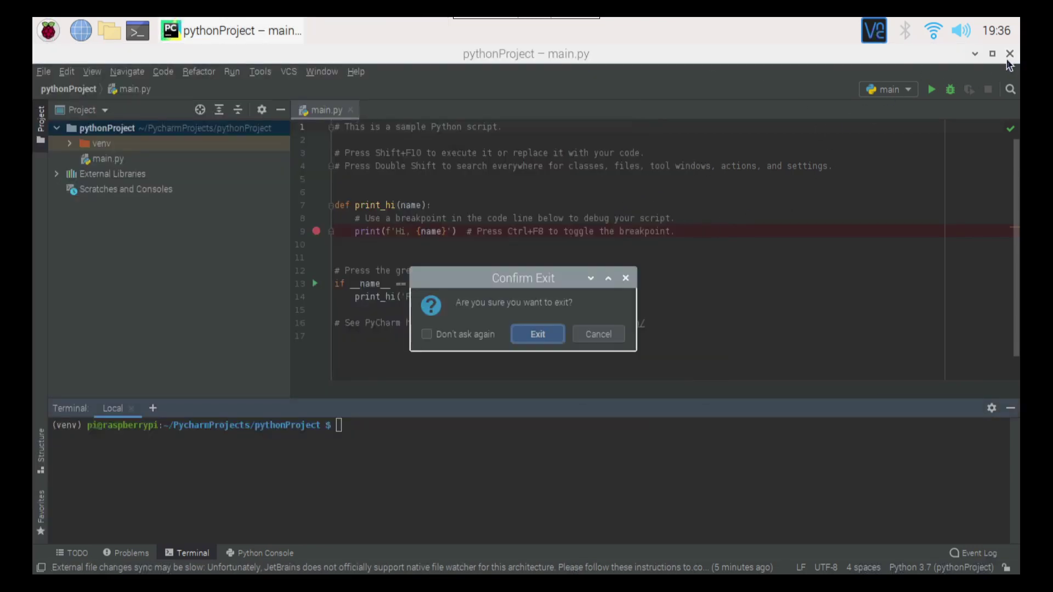
{"action": "left_click", "coordinate": [531, 335]}
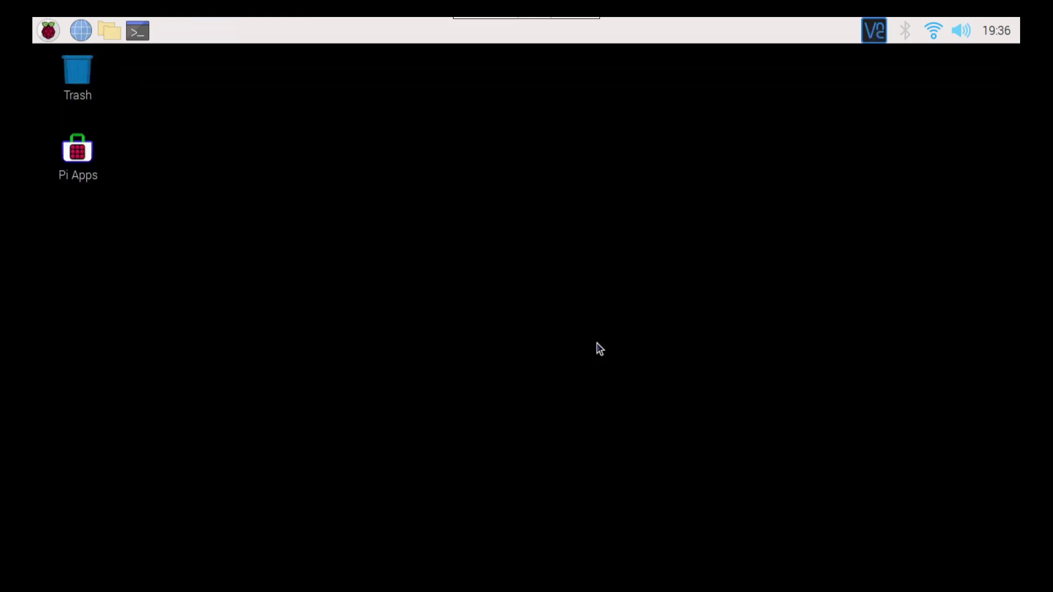
Step: Relaunch Pi Apps from its desktop icon and open the Installed category
{"action": "double_click", "coordinate": [79, 159]}
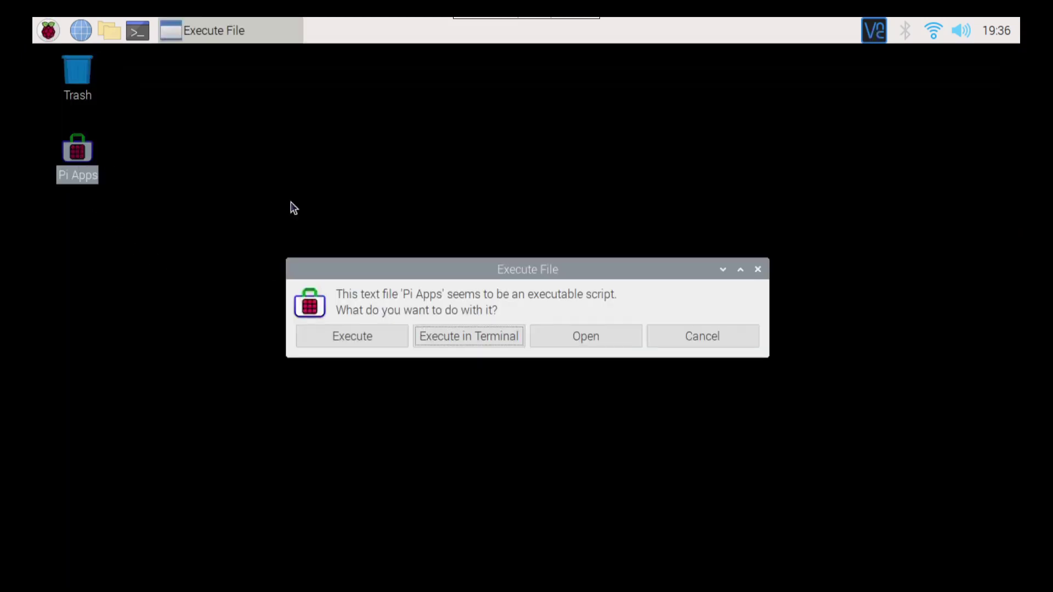
{"action": "left_click", "coordinate": [371, 340]}
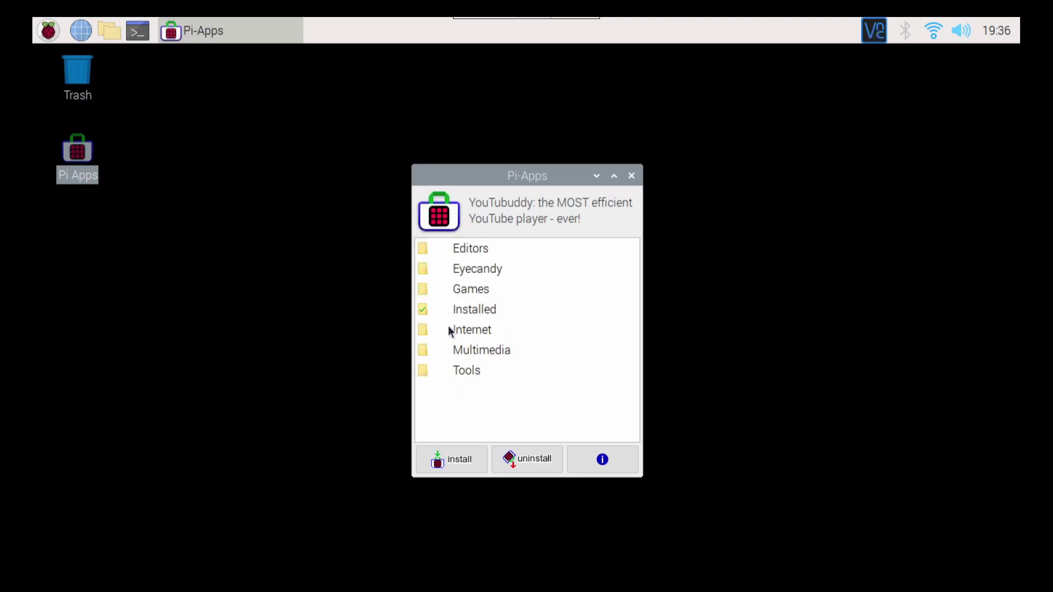
{"action": "double_click", "coordinate": [469, 308]}
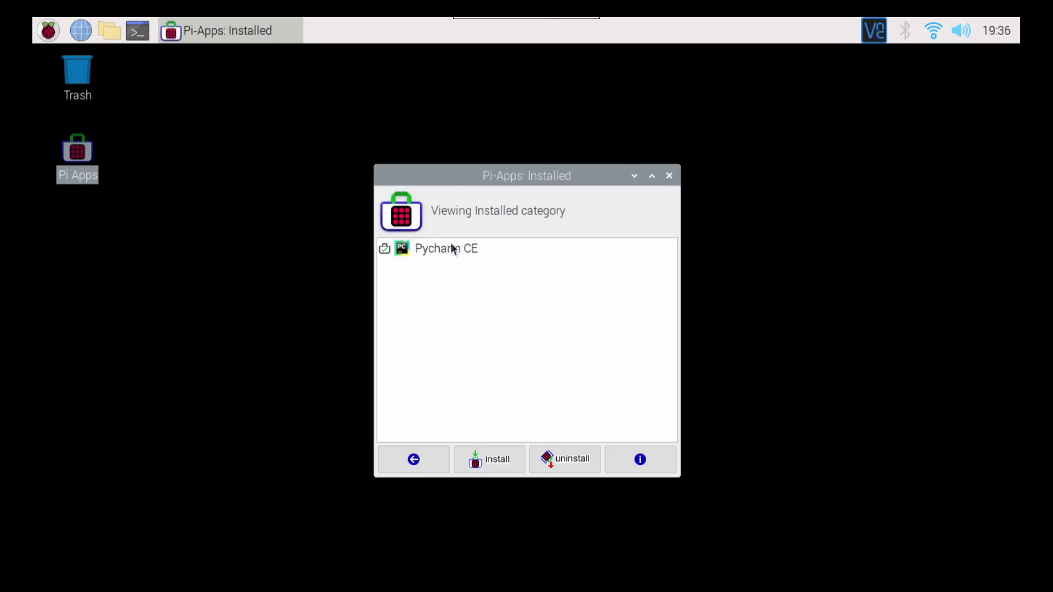
Step: Use the back arrow in the Installed category to return to the category list
{"action": "left_click", "coordinate": [414, 454]}
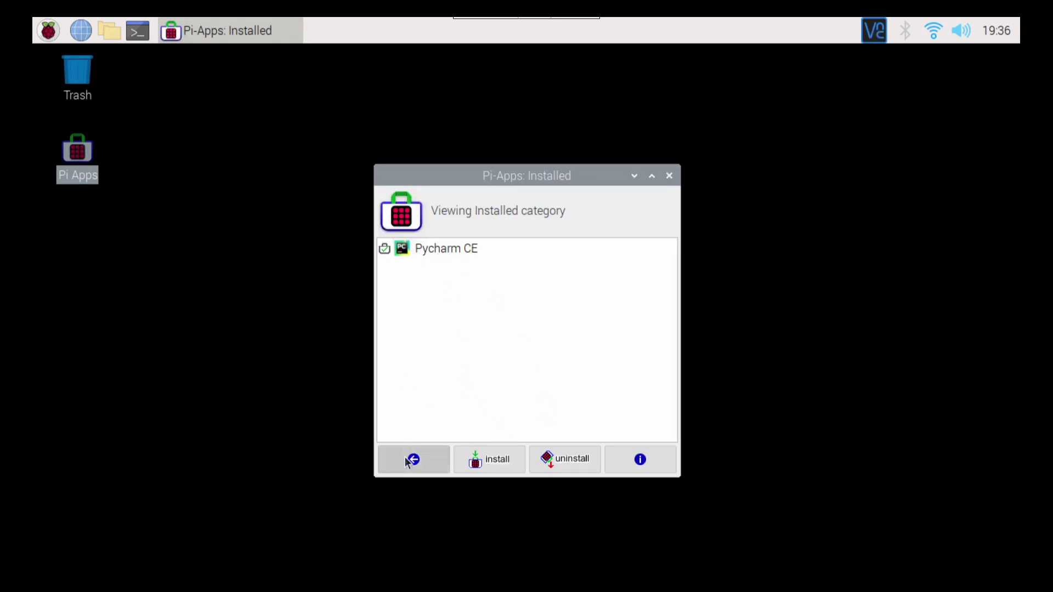